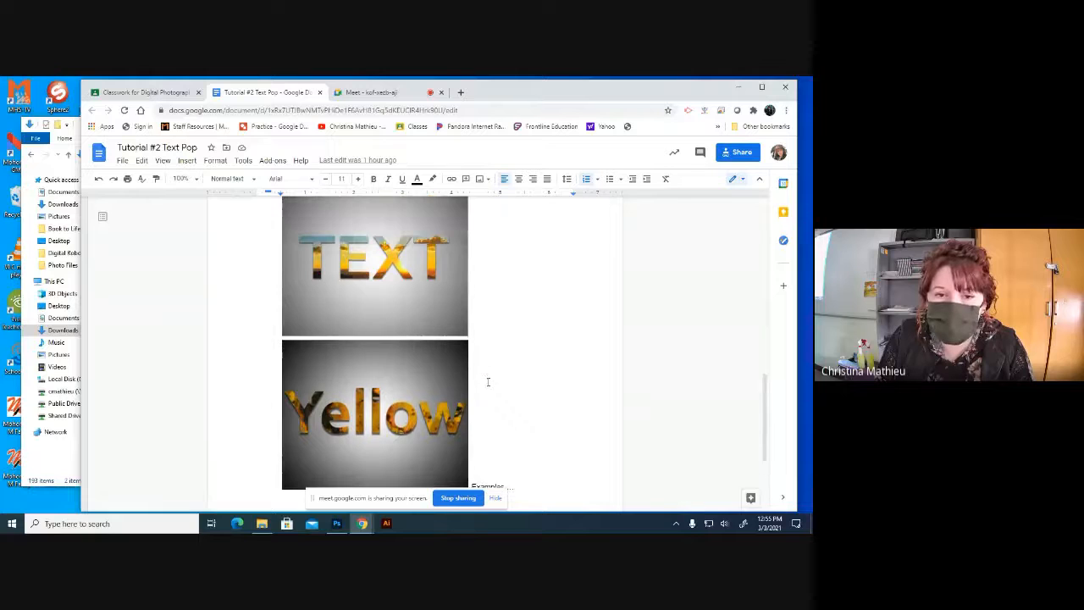
Review the Text Pop instructions from the examples up to the numbered list, switch to Photoshop and maximize its window.
{"action": "scroll", "coordinate": [489, 383], "scroll_direction": "up", "scroll_amount": 3}
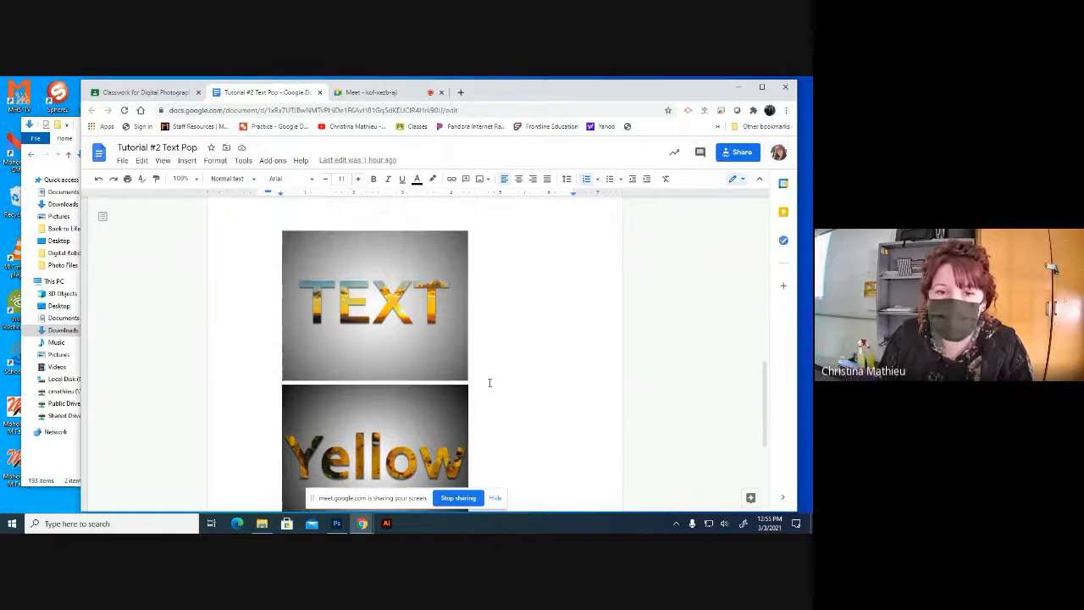
{"action": "scroll", "coordinate": [488, 384], "scroll_direction": "up", "scroll_amount": 10}
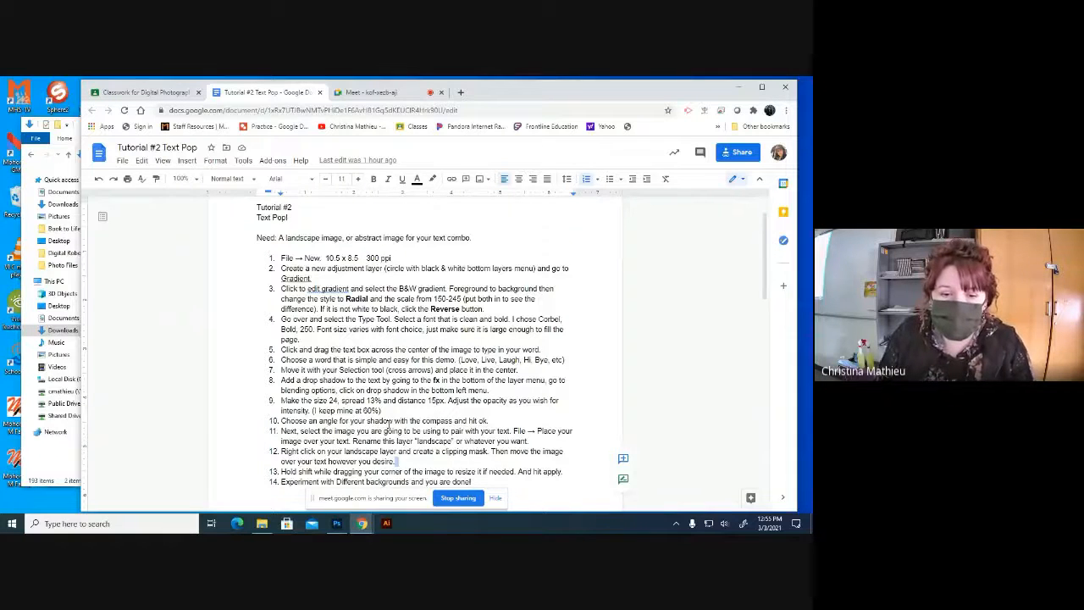
{"action": "left_click", "coordinate": [336, 524]}
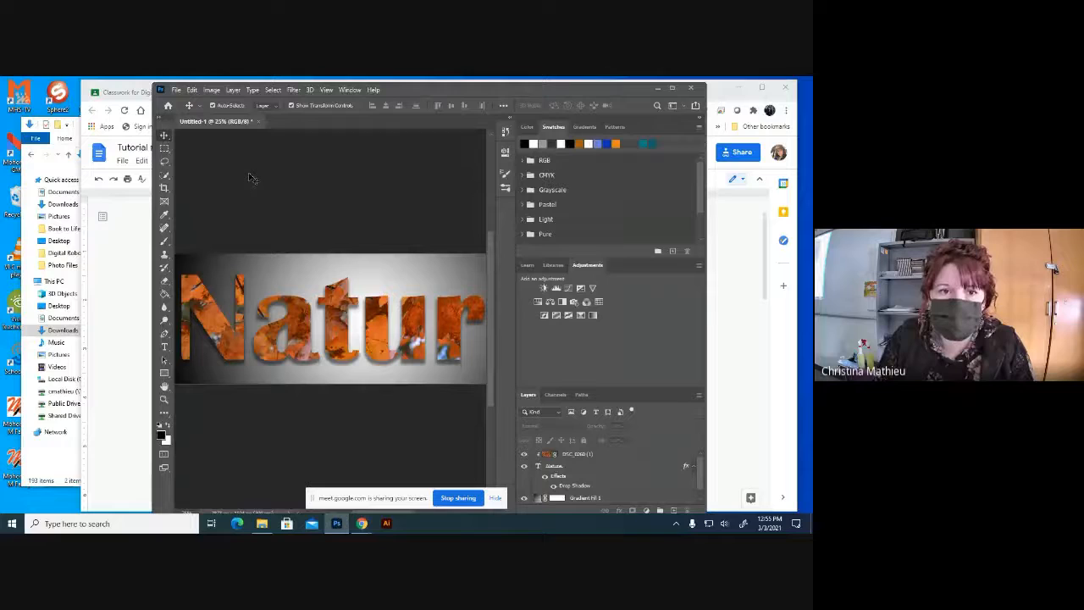
{"action": "left_click", "coordinate": [672, 88]}
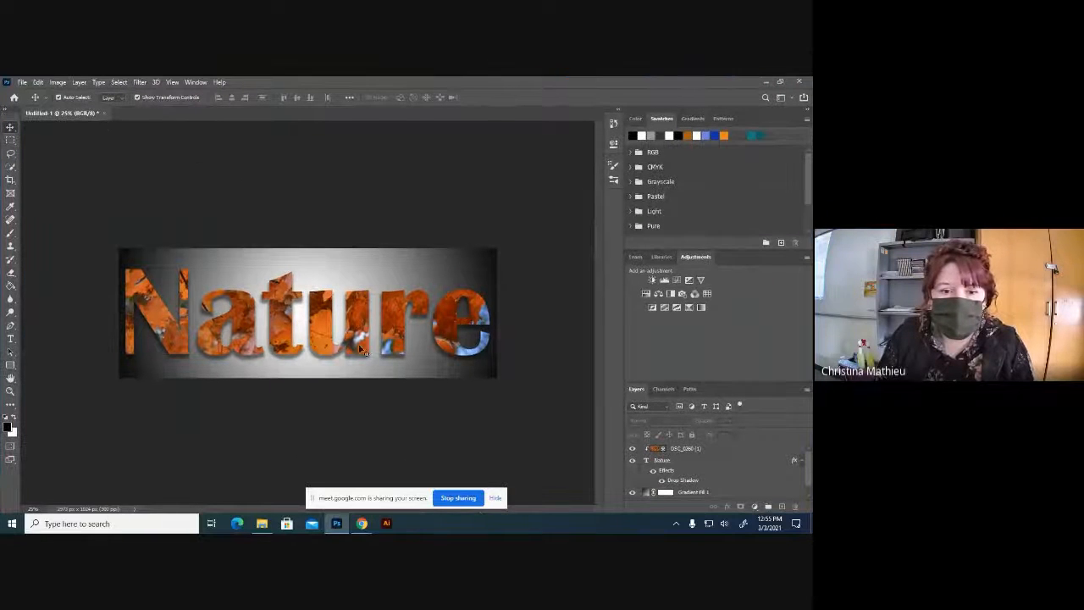
Close the open Nature document without saving and create a new 10 x 8 inch landscape document at 300 ppi with a white background.
{"action": "left_click", "coordinate": [98, 113]}
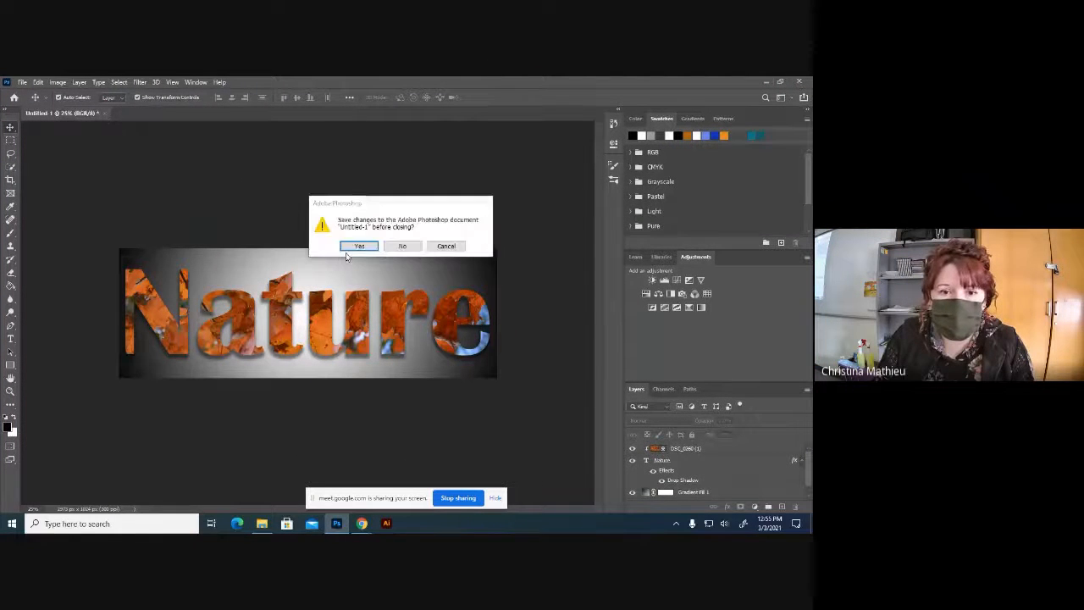
{"action": "left_click", "coordinate": [394, 250]}
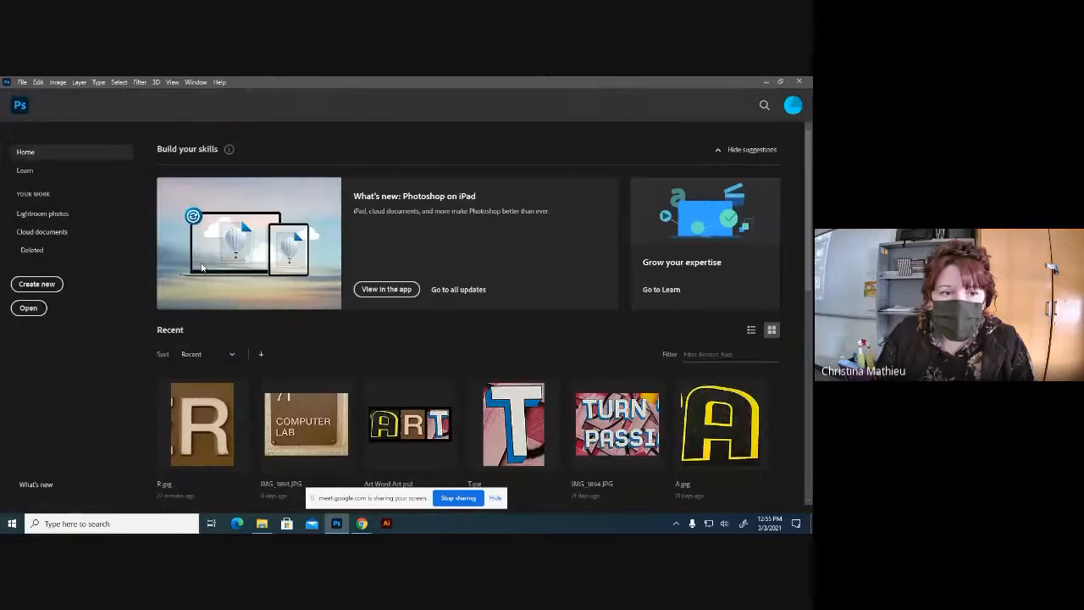
{"action": "left_click", "coordinate": [37, 285]}
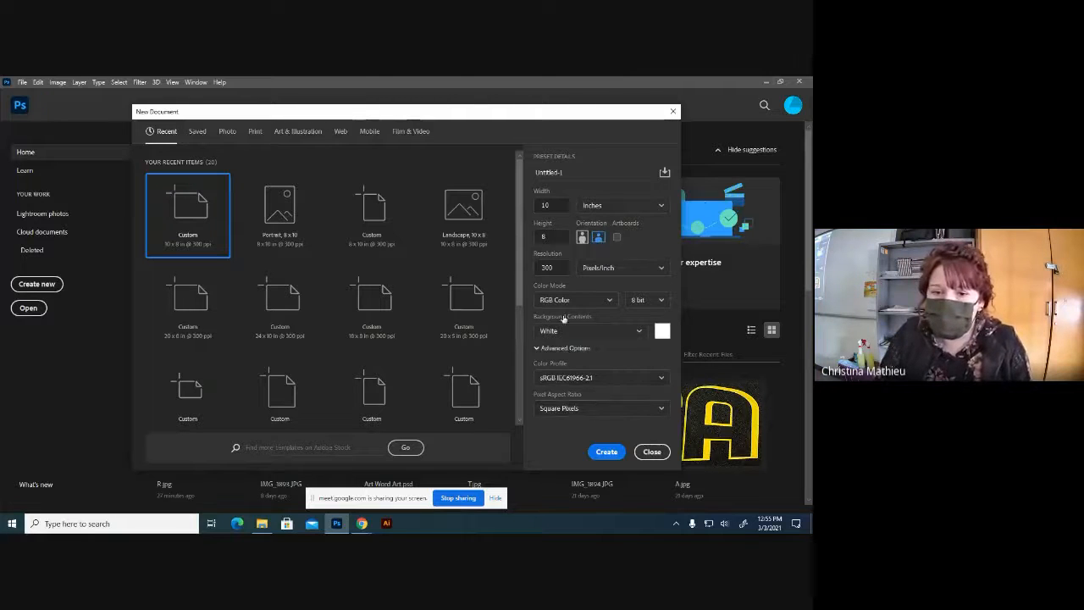
{"action": "left_click", "coordinate": [604, 452]}
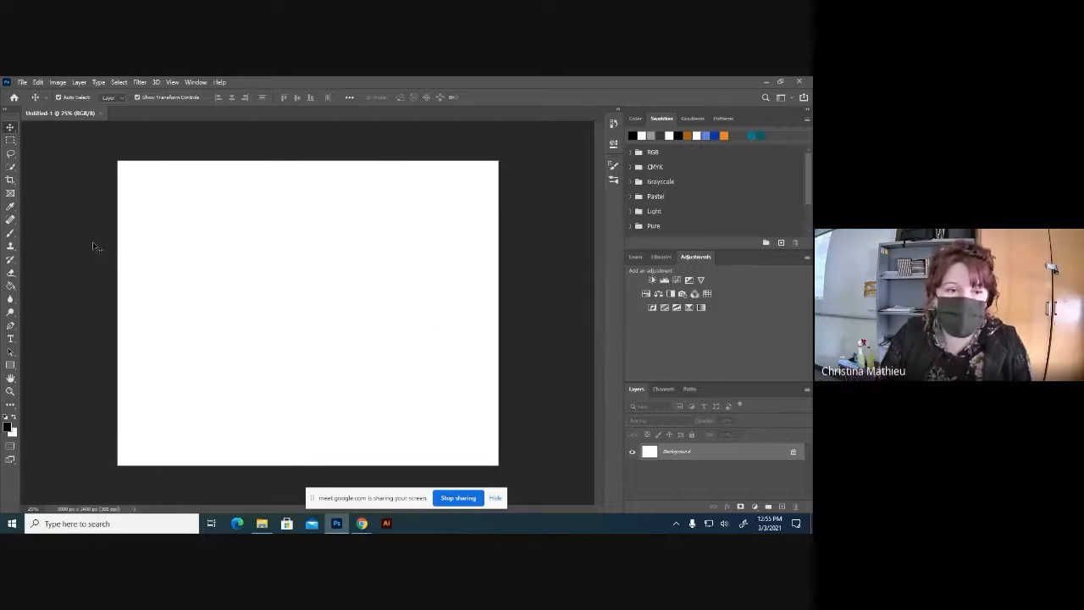
Add a gradient fill layer above the background with the Radial style and the gradient reversed.
{"action": "left_click", "coordinate": [757, 511]}
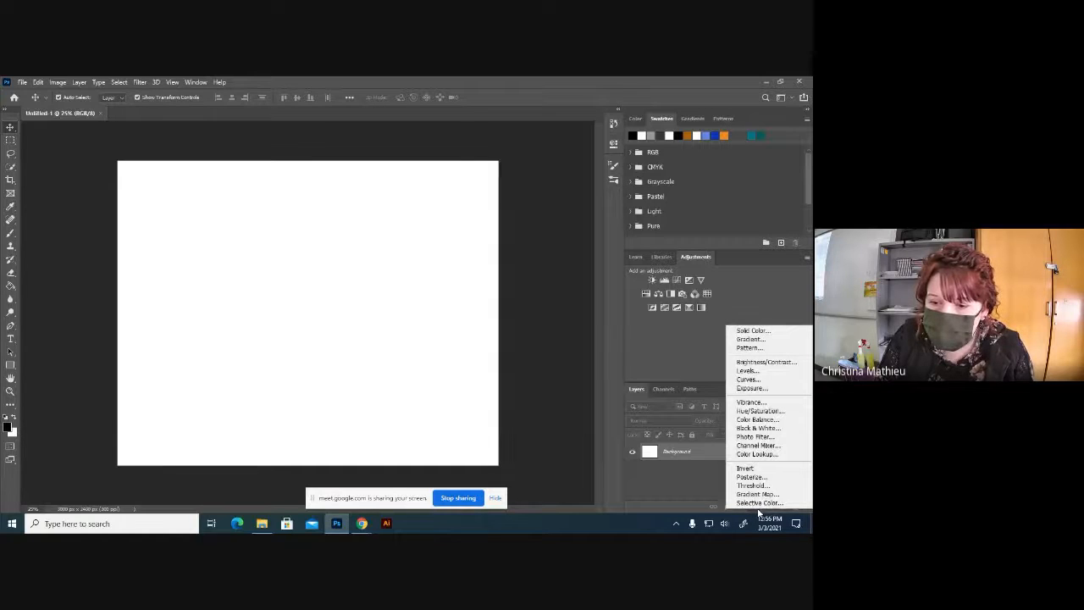
{"action": "left_click", "coordinate": [750, 342]}
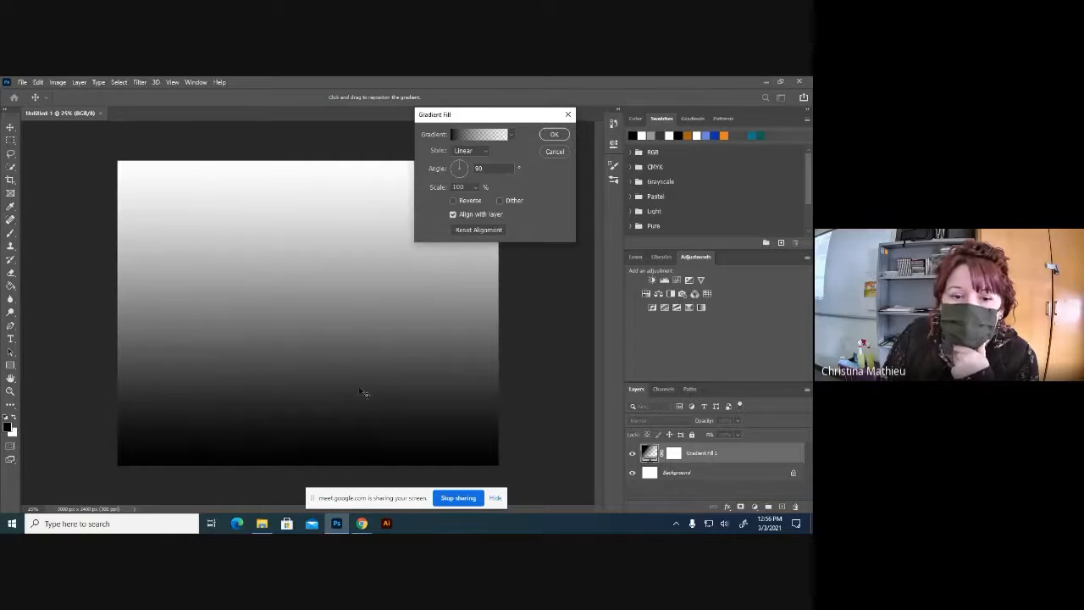
{"action": "left_click", "coordinate": [512, 138]}
{"action": "left_click", "coordinate": [512, 137]}
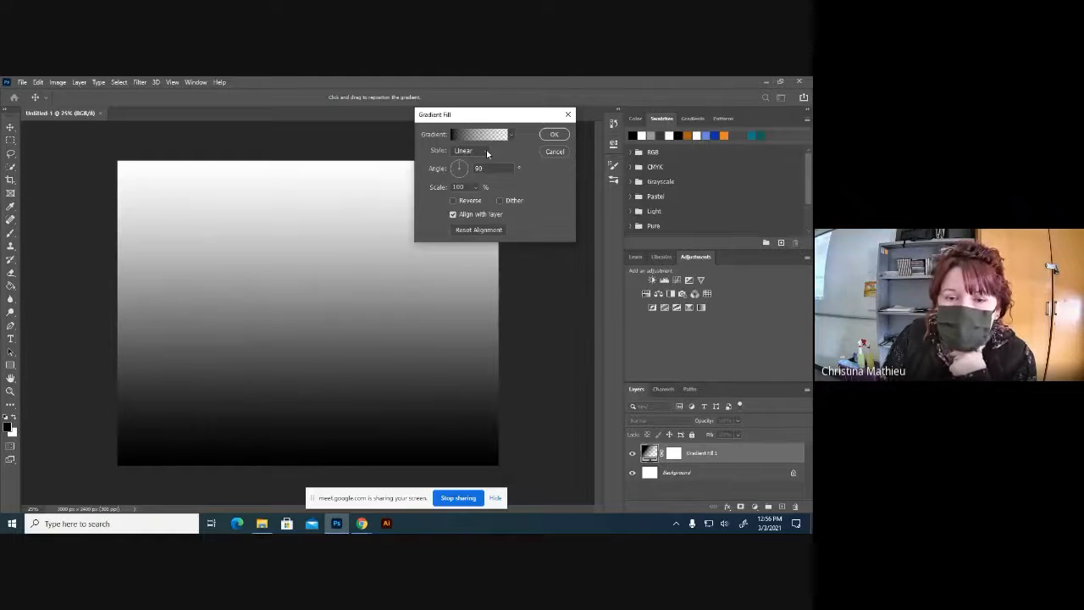
{"action": "left_click", "coordinate": [486, 152]}
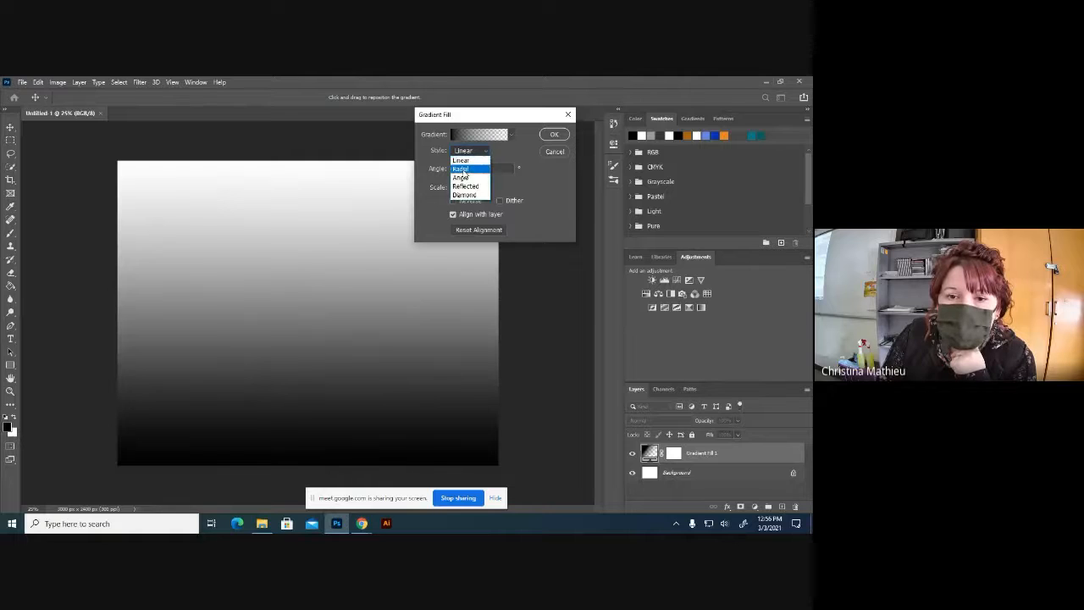
{"action": "left_click", "coordinate": [461, 169]}
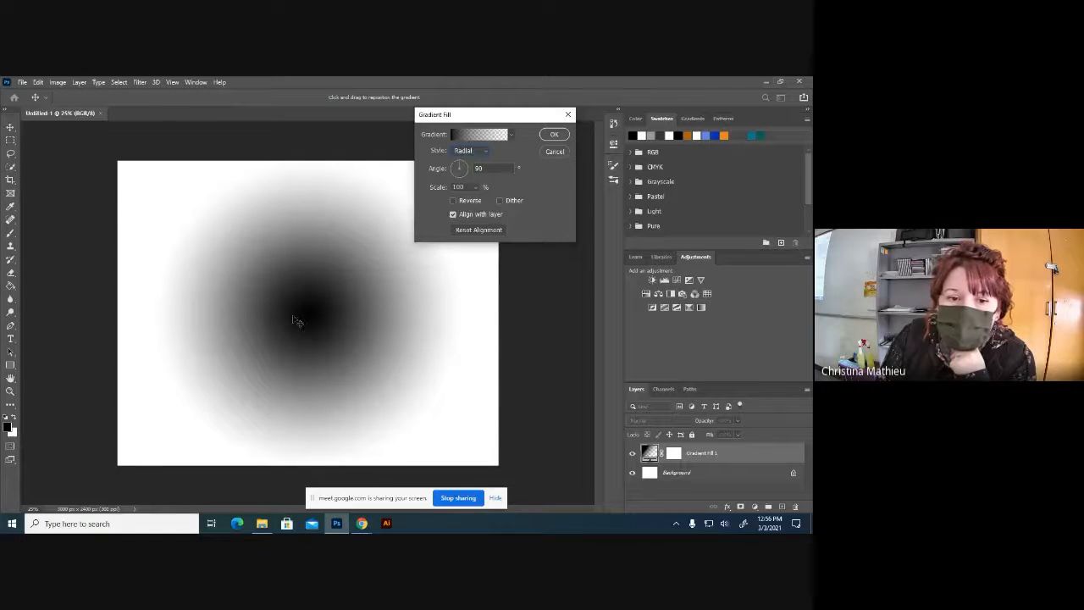
{"action": "left_click", "coordinate": [453, 202]}
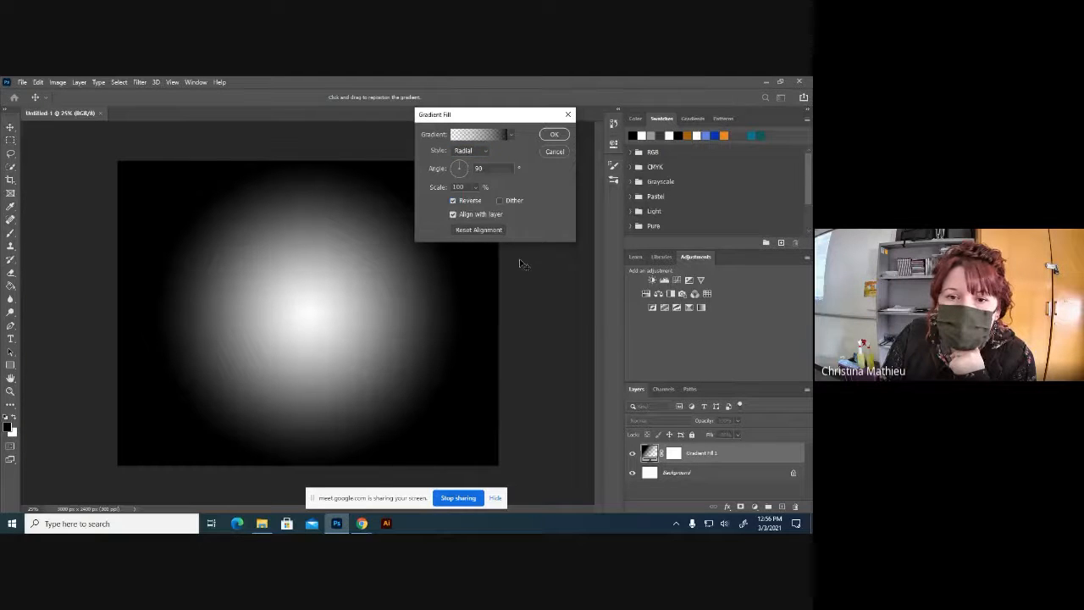
Set the radial gradient's scale to about 177% and apply the gradient fill.
{"action": "left_click", "coordinate": [478, 187]}
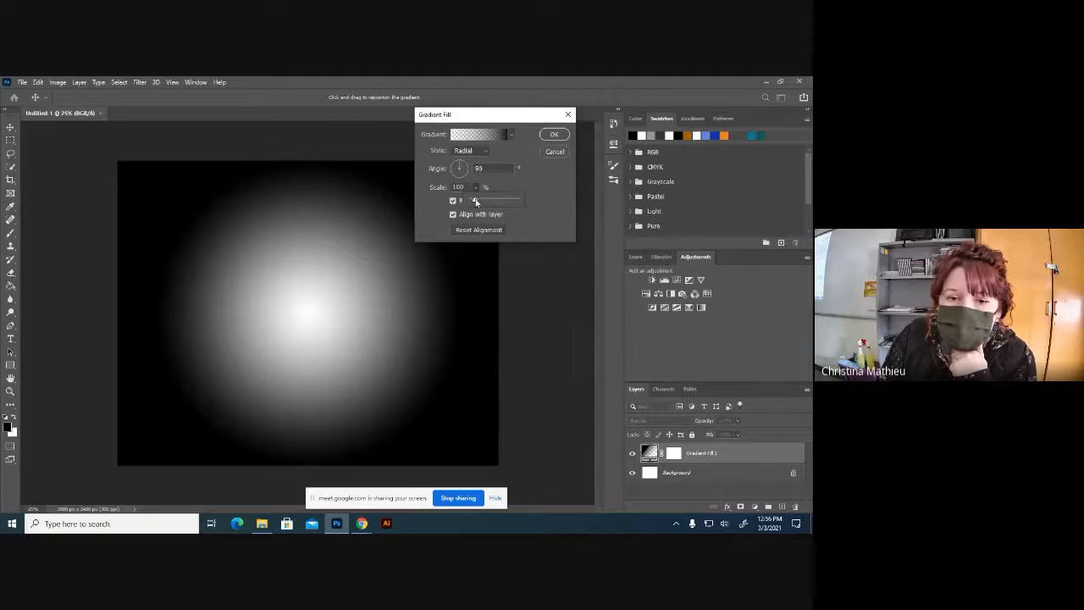
{"action": "left_click_drag", "start_coordinate": [475, 201], "coordinate": [478, 201]}
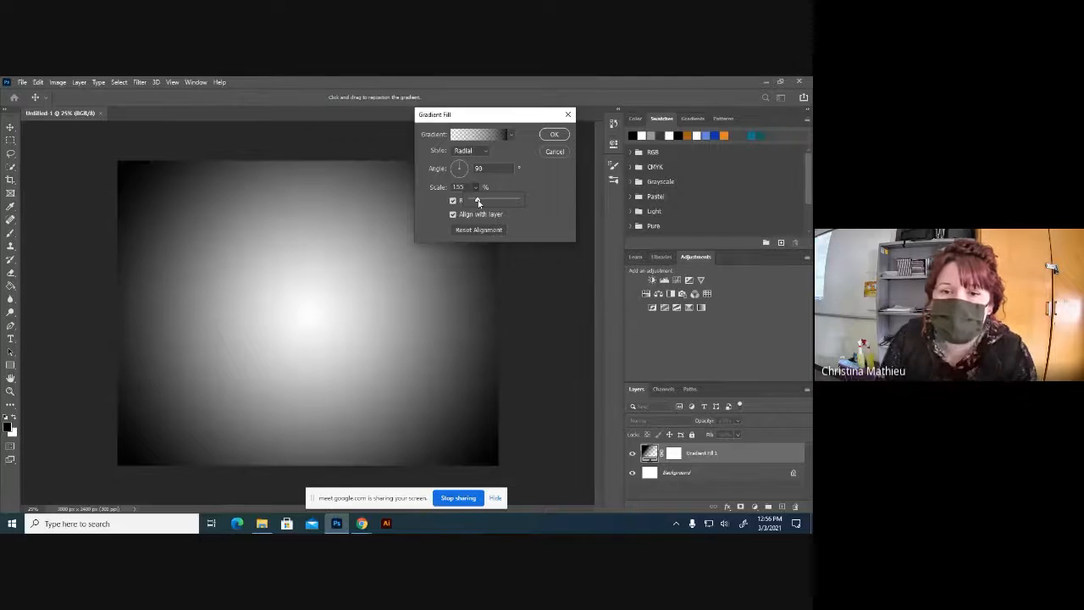
{"action": "left_click_drag", "start_coordinate": [478, 201], "coordinate": [477, 204]}
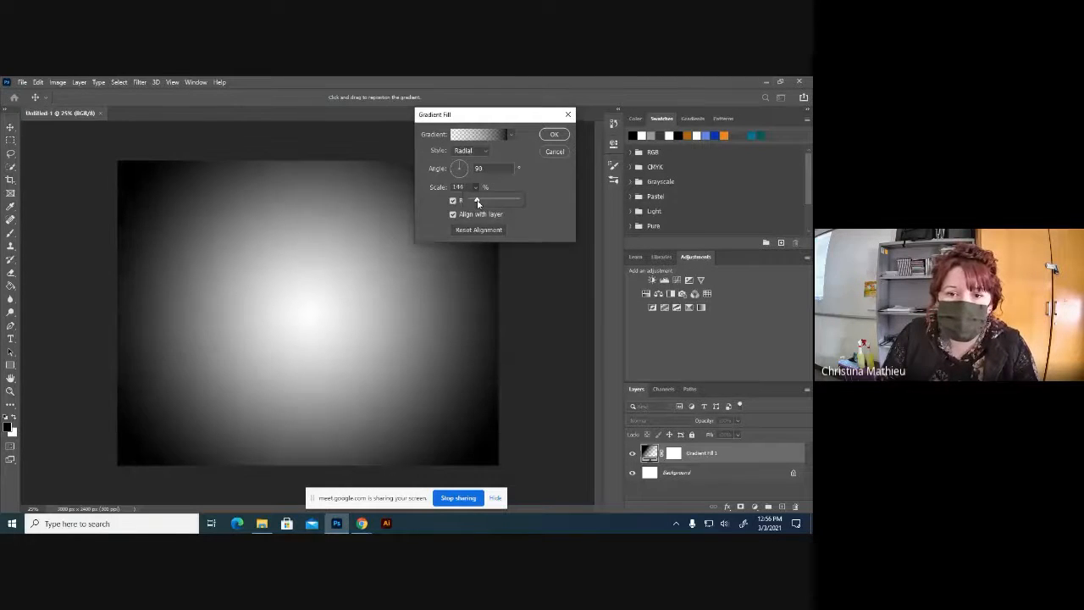
{"action": "left_click_drag", "start_coordinate": [477, 203], "coordinate": [480, 203]}
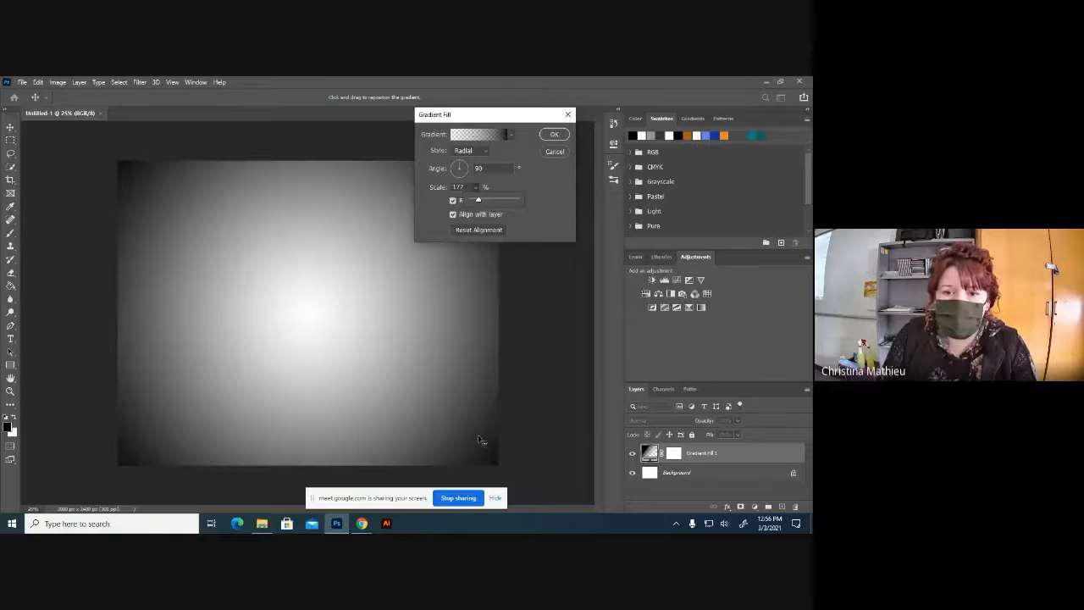
{"action": "left_click_drag", "start_coordinate": [479, 202], "coordinate": [480, 203]}
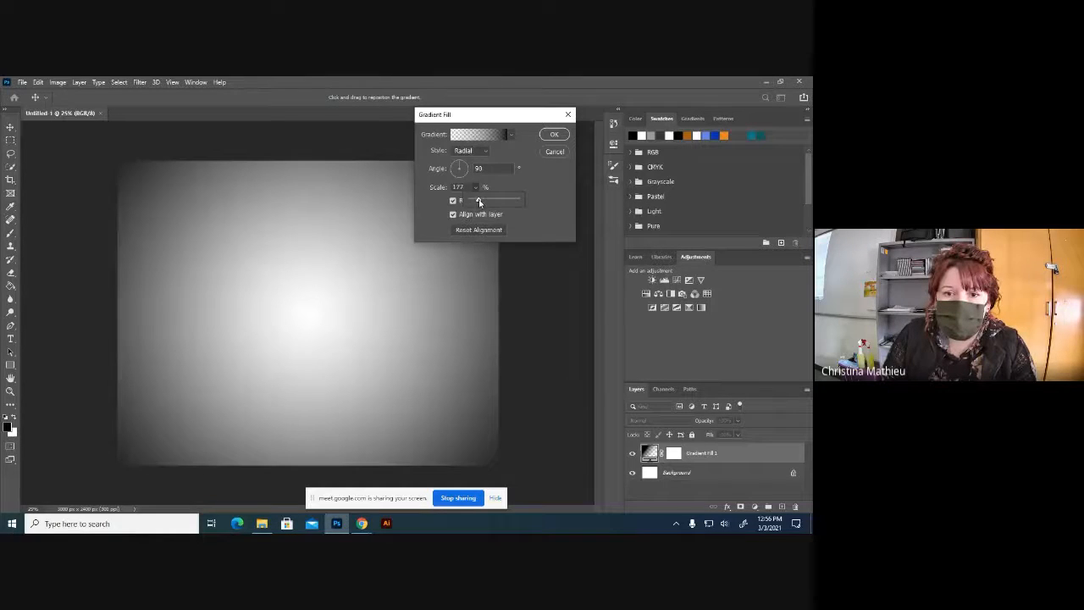
{"action": "left_click", "coordinate": [553, 135]}
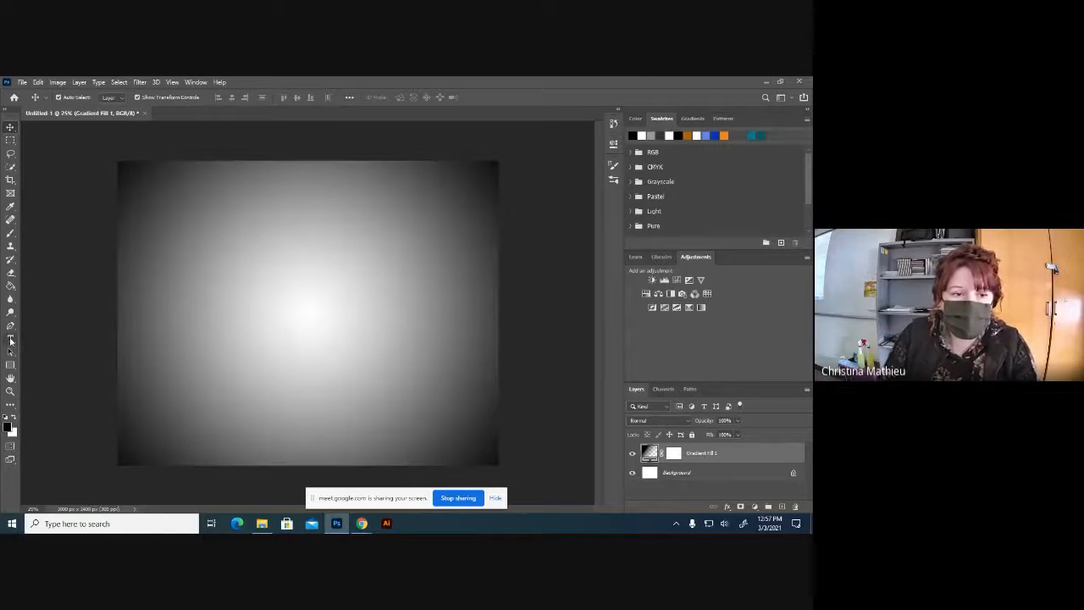
{"action": "left_click", "coordinate": [11, 339]}
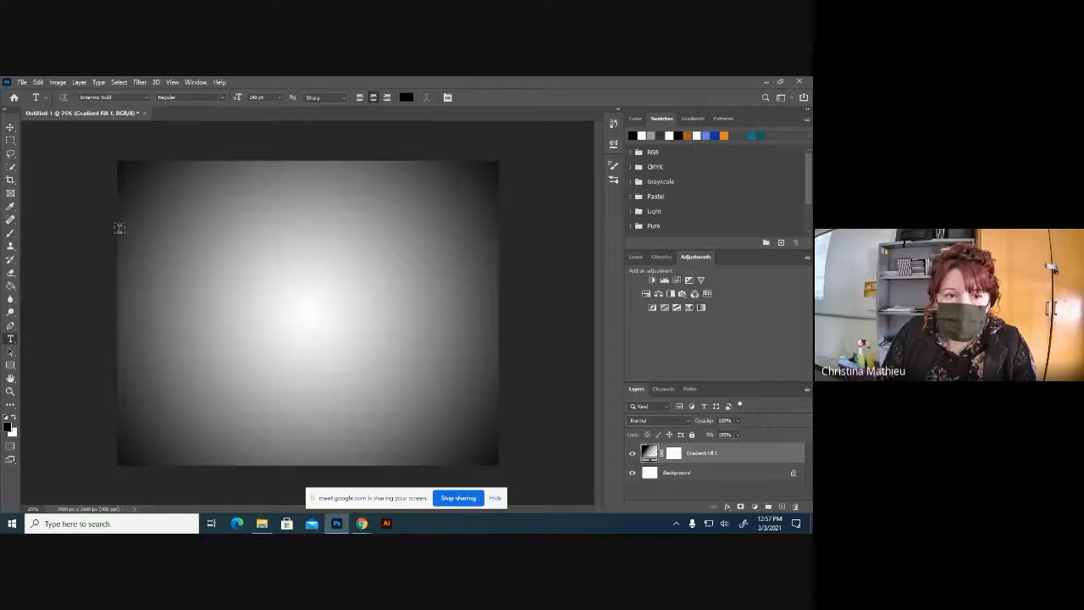
{"action": "left_click_drag", "start_coordinate": [119, 228], "coordinate": [499, 380]}
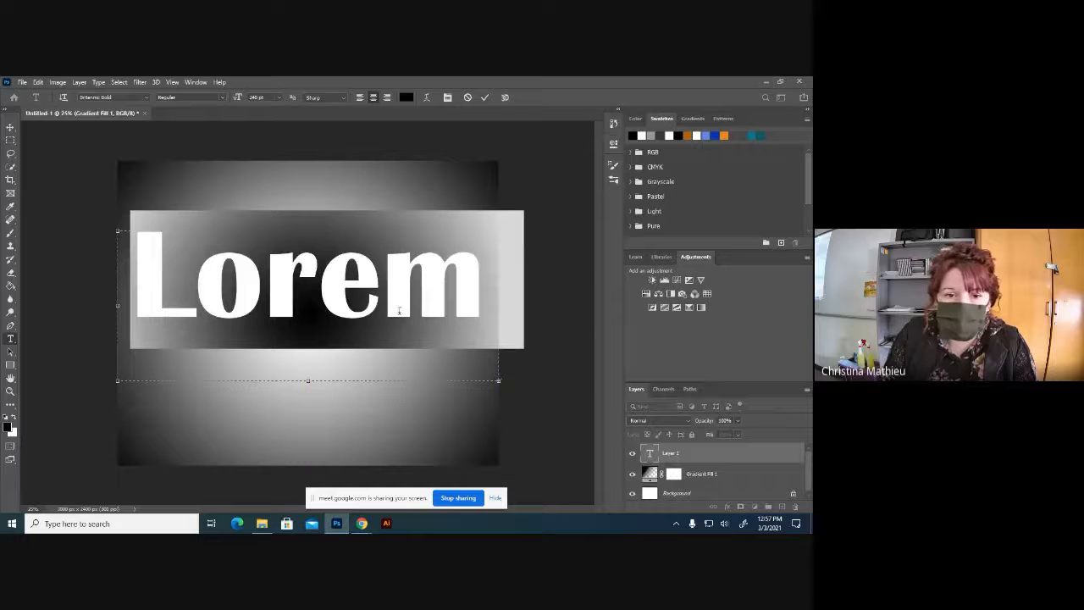
{"action": "left_click", "coordinate": [279, 97]}
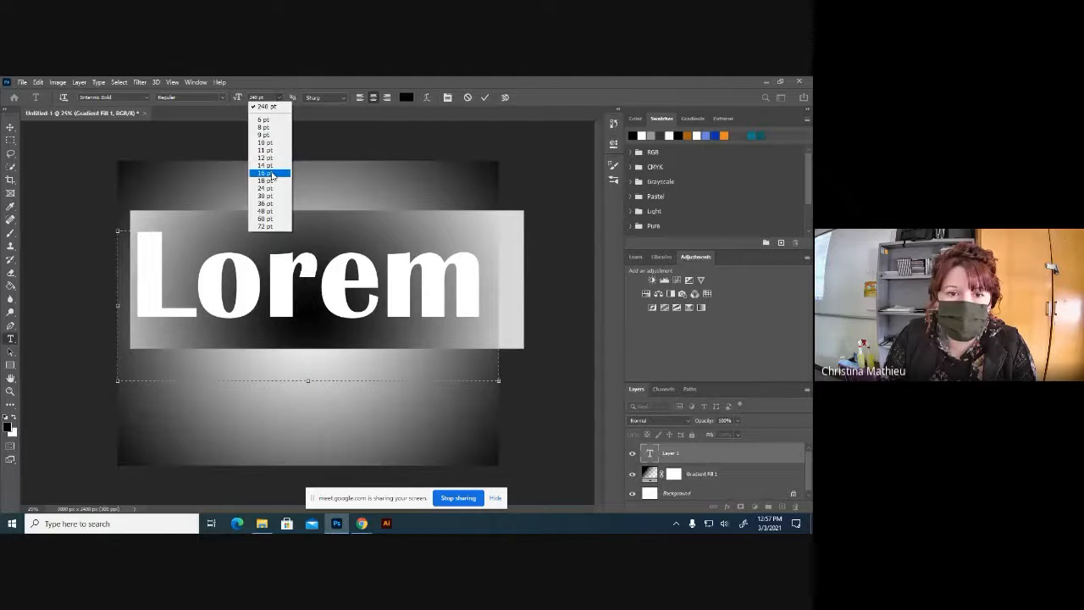
{"action": "left_click", "coordinate": [271, 181]}
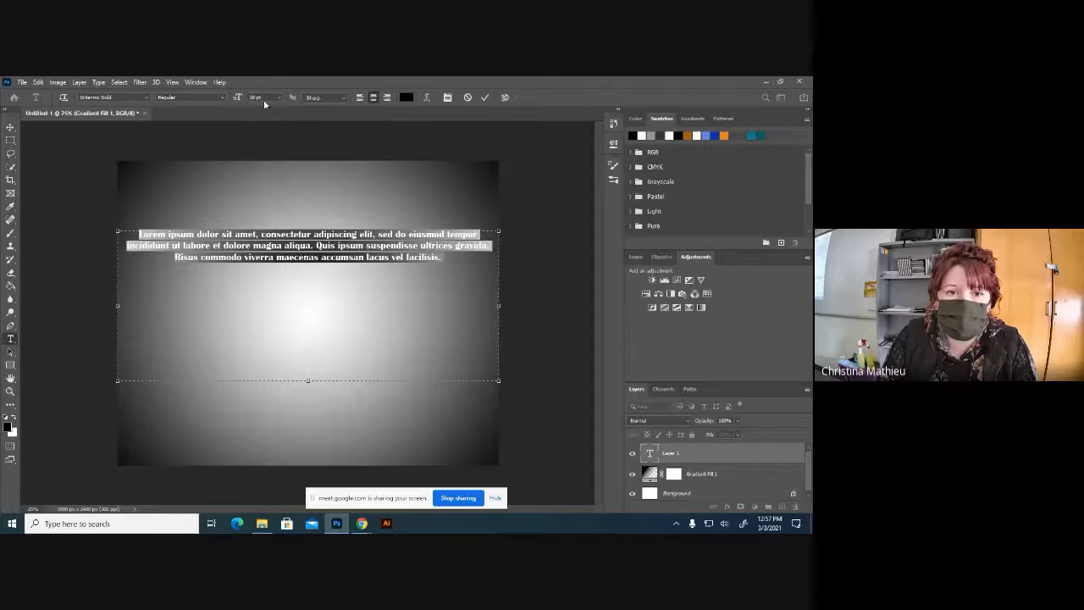
{"action": "left_click", "coordinate": [146, 97]}
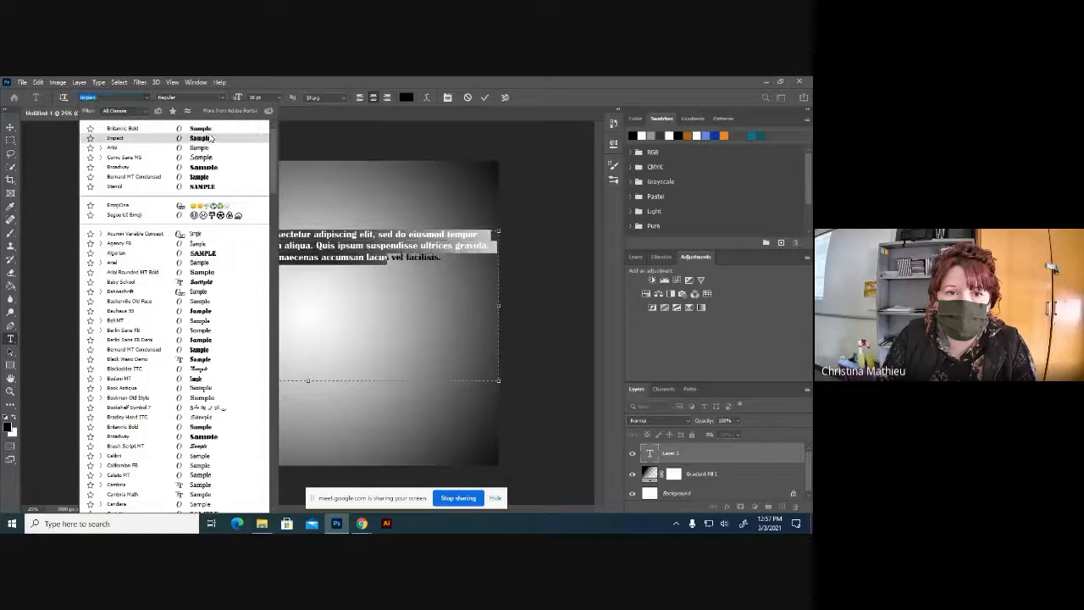
{"action": "left_click", "coordinate": [127, 147]}
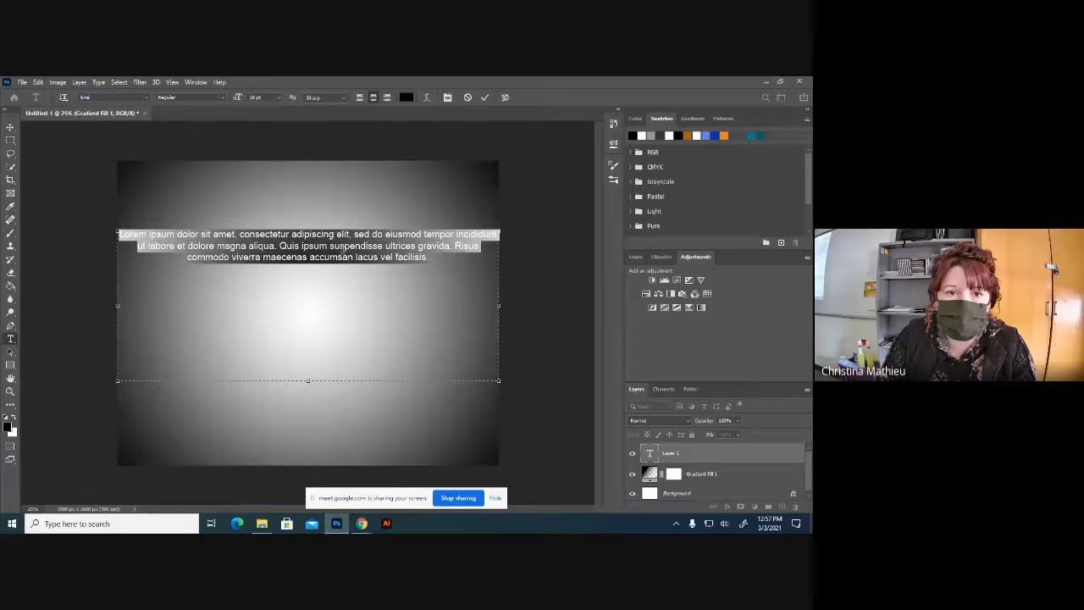
{"action": "type", "text": "Nature"}
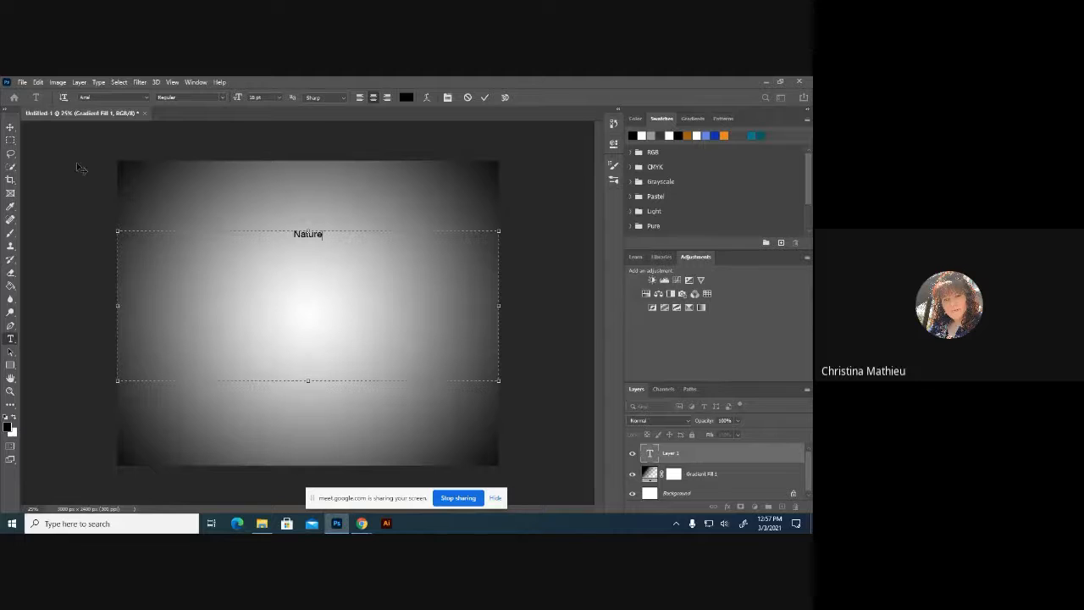
{"action": "left_click", "coordinate": [10, 127]}
{"action": "key", "text": "Delete"}
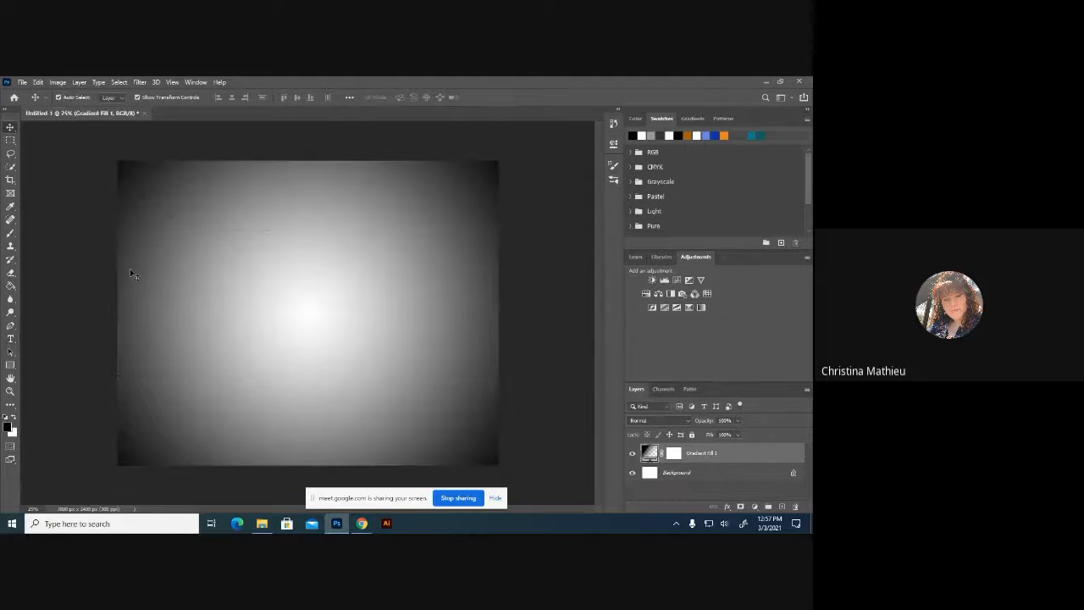
Add the text "Nature" directly on the upper part of the canvas and set its font size to 240 pt.
{"action": "left_click", "coordinate": [10, 338]}
{"action": "left_click", "coordinate": [266, 248]}
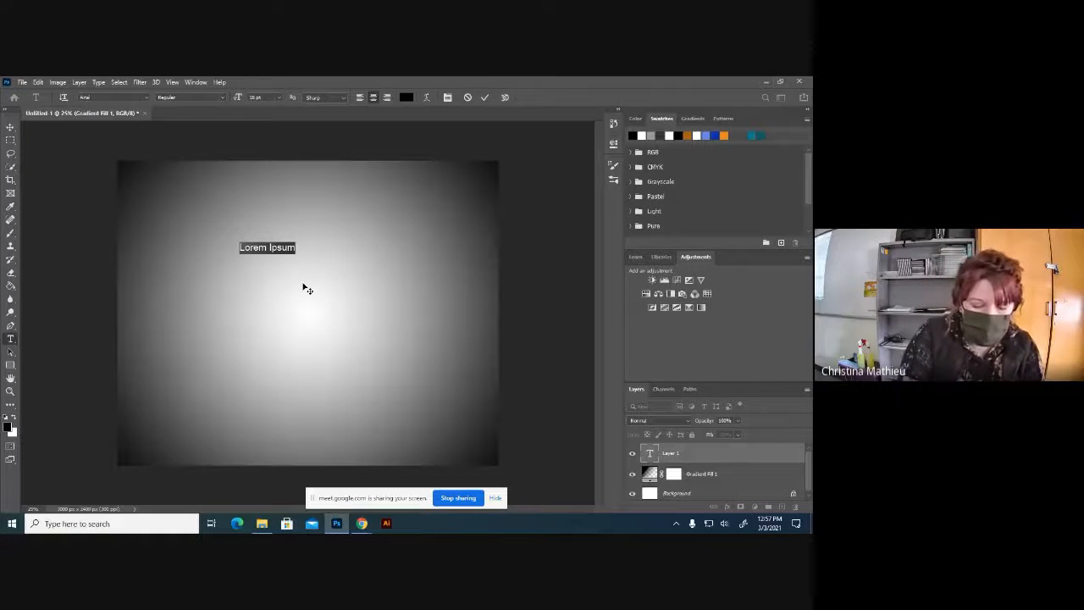
{"action": "type", "text": "Nature"}
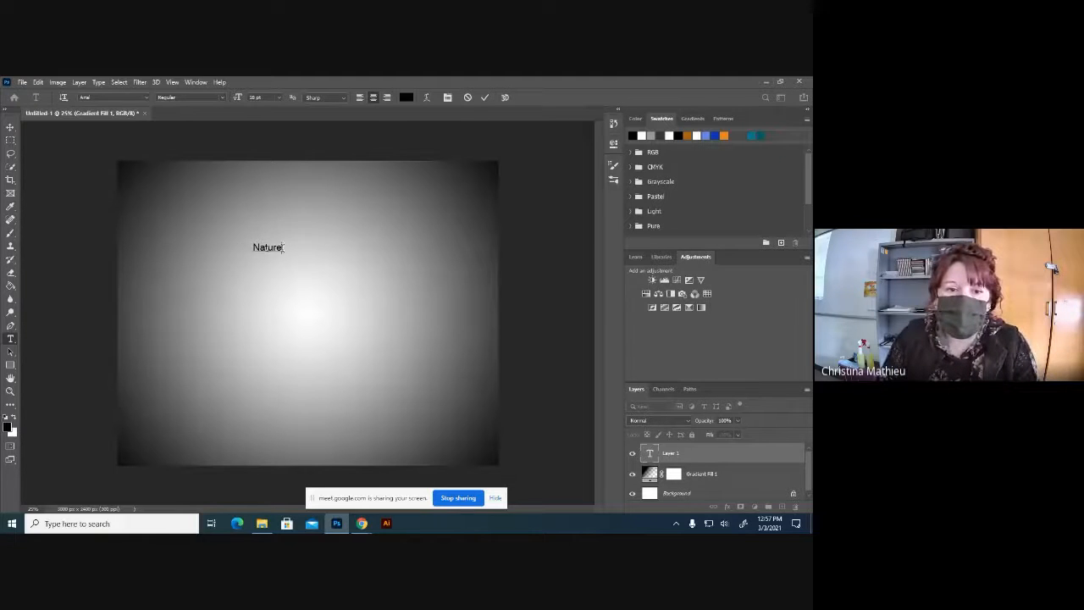
{"action": "key", "text": "ctrl+a"}
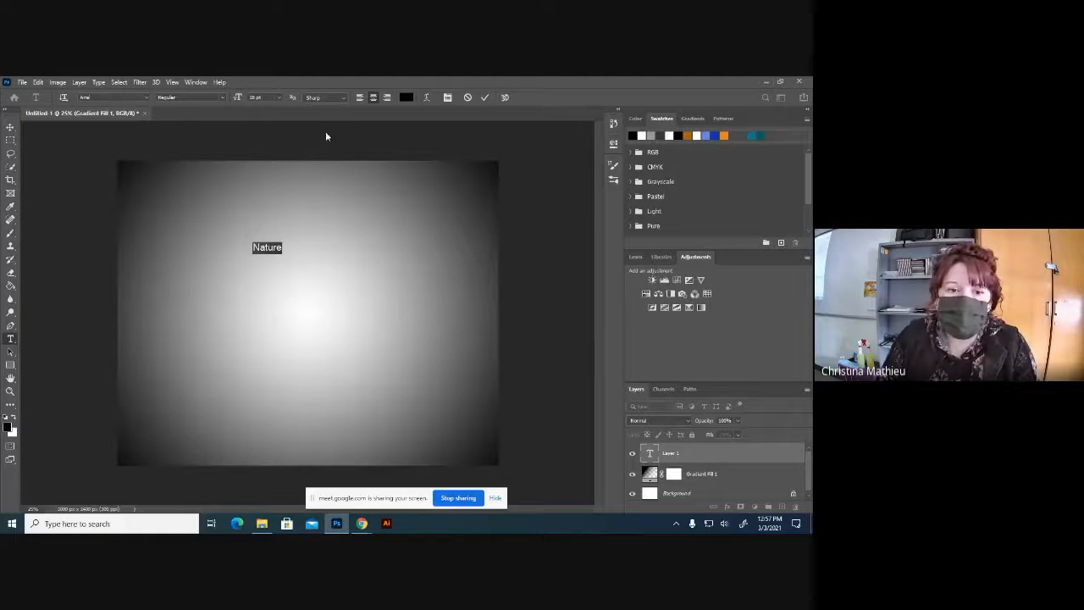
{"action": "left_click", "coordinate": [279, 98]}
{"action": "left_click", "coordinate": [271, 226]}
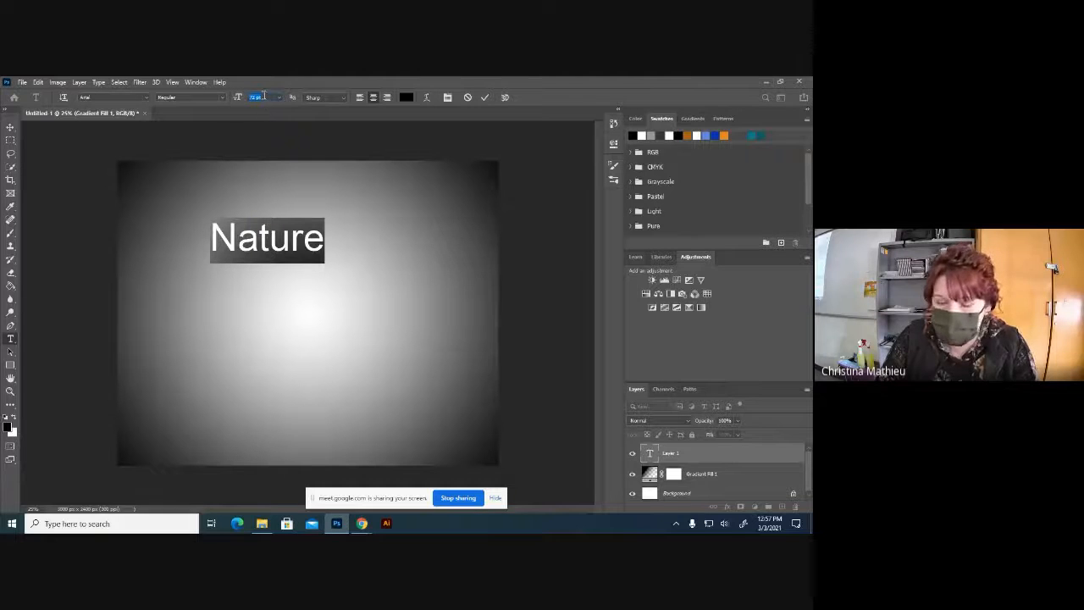
{"action": "type", "text": "240"}
{"action": "key", "text": "Return"}
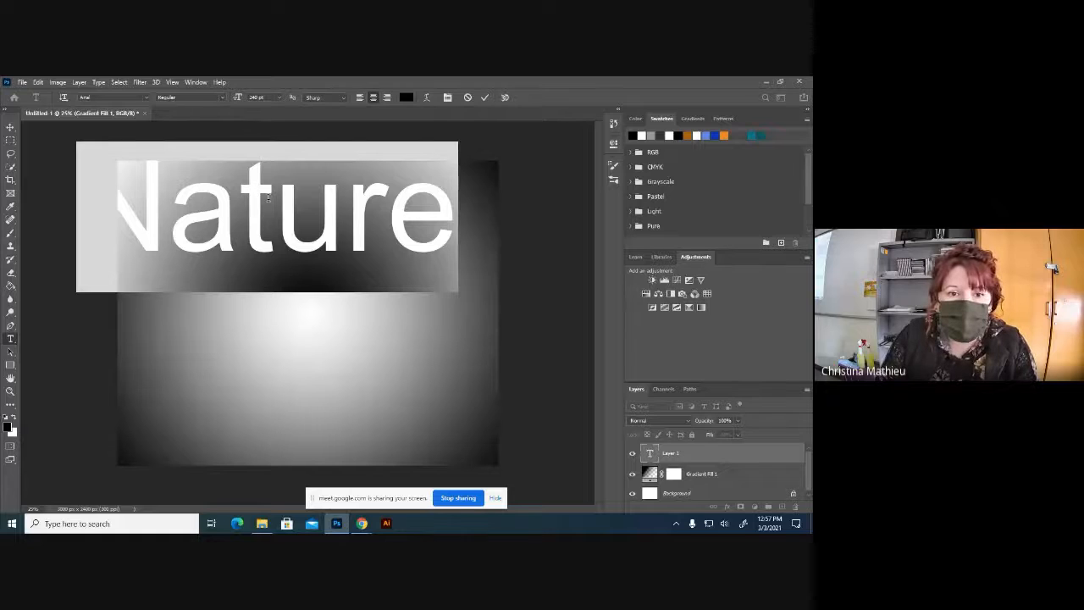
Set the font of the word "Nature" to Britannic Bold.
{"action": "left_click", "coordinate": [148, 100]}
{"action": "left_click", "coordinate": [148, 100]}
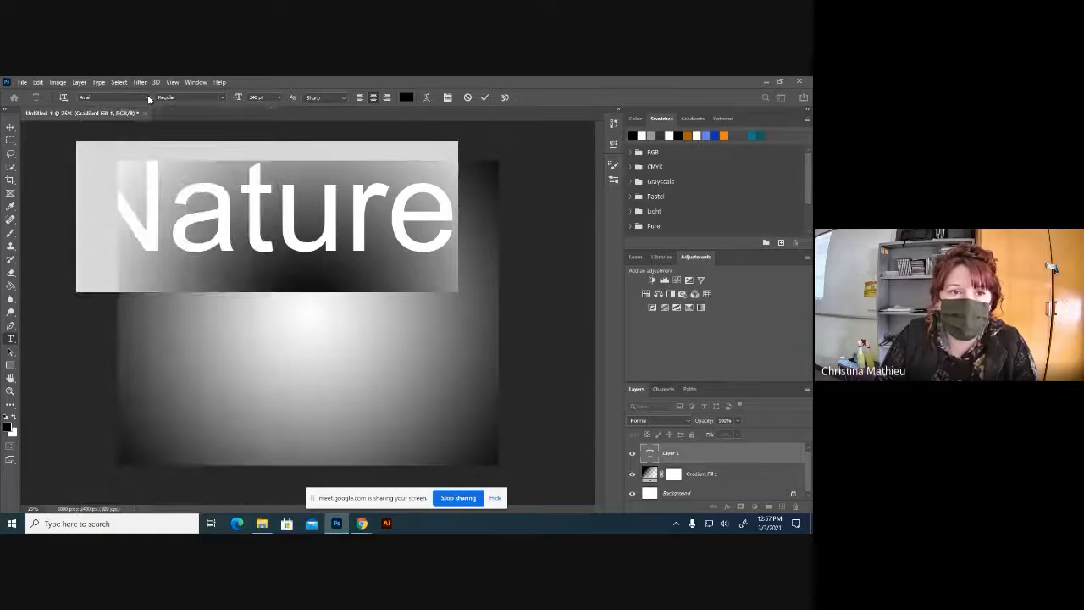
{"action": "left_click", "coordinate": [148, 100]}
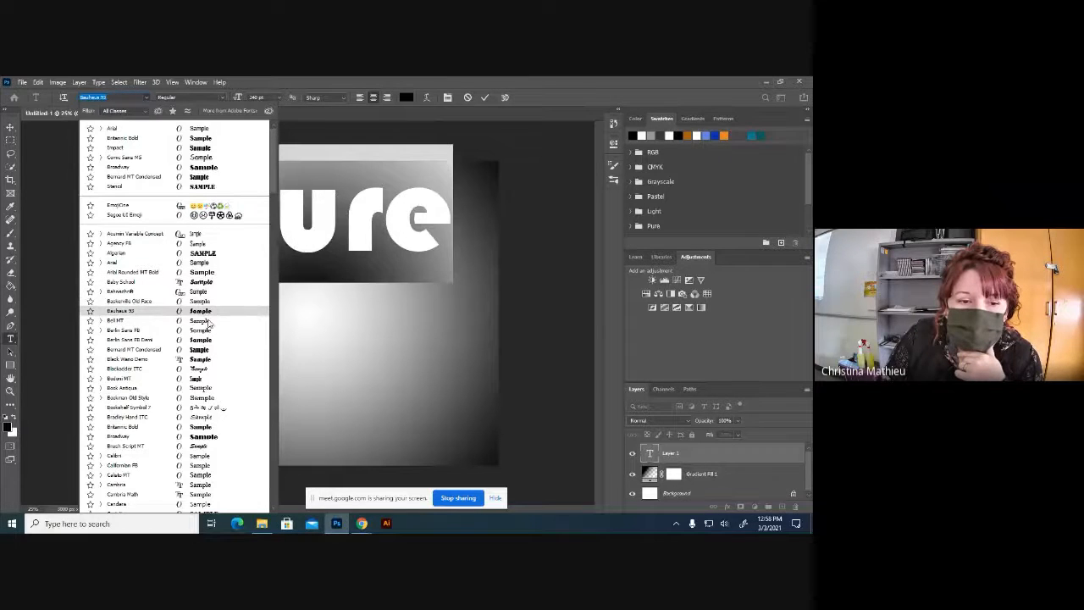
{"action": "left_click", "coordinate": [204, 348]}
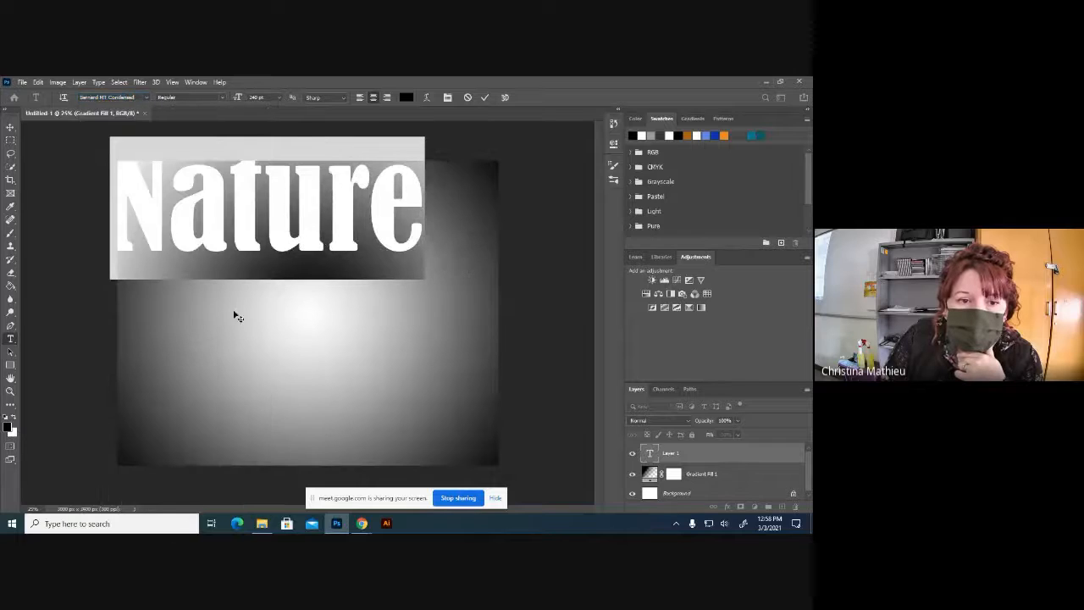
{"action": "left_click", "coordinate": [148, 97]}
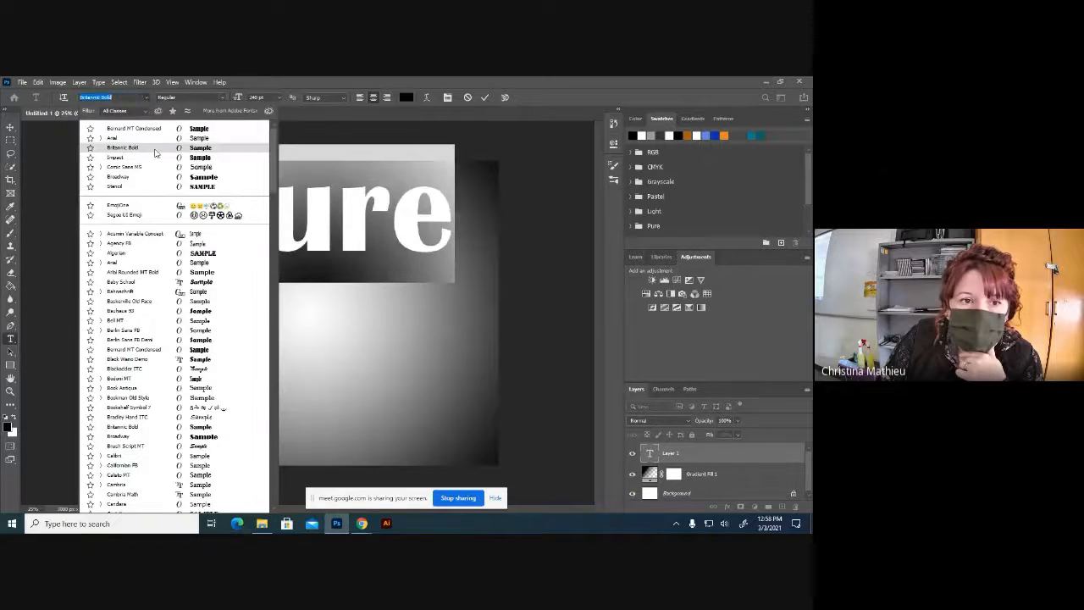
{"action": "left_click", "coordinate": [154, 148]}
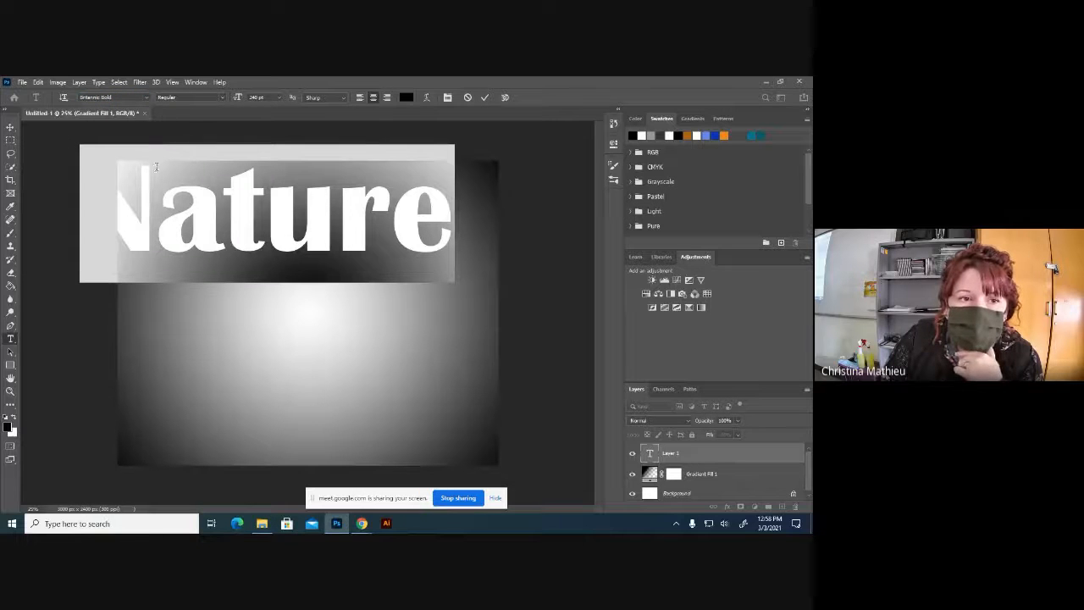
Move the word "Nature" to the middle of the canvas so that it spans nearly the full width.
{"action": "left_click", "coordinate": [11, 128]}
{"action": "left_click_drag", "start_coordinate": [204, 221], "coordinate": [251, 296]}
{"action": "double_click", "coordinate": [251, 296]}
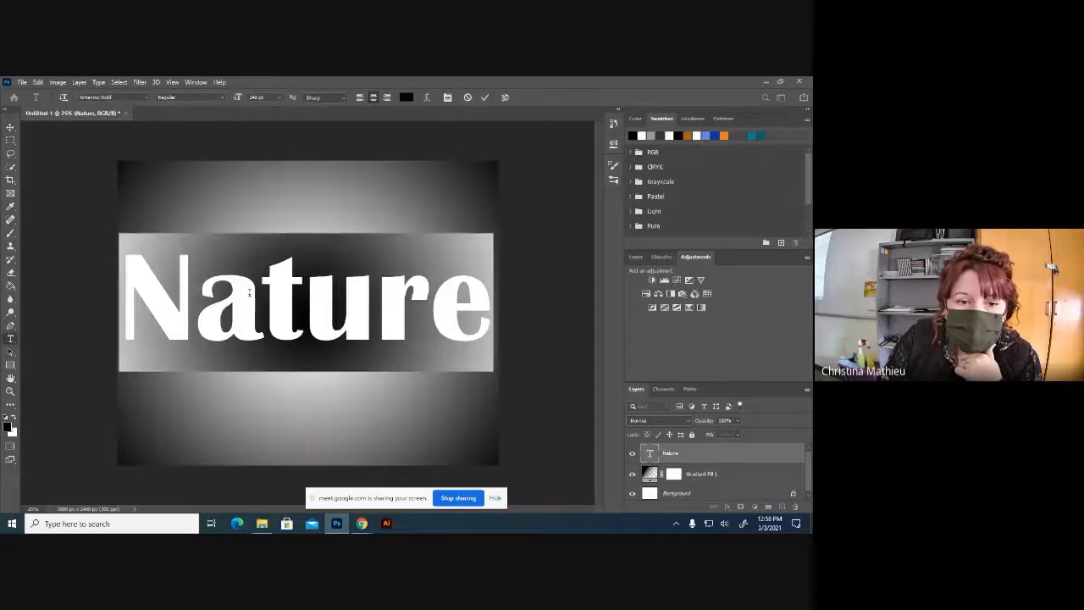
{"action": "left_click", "coordinate": [250, 297]}
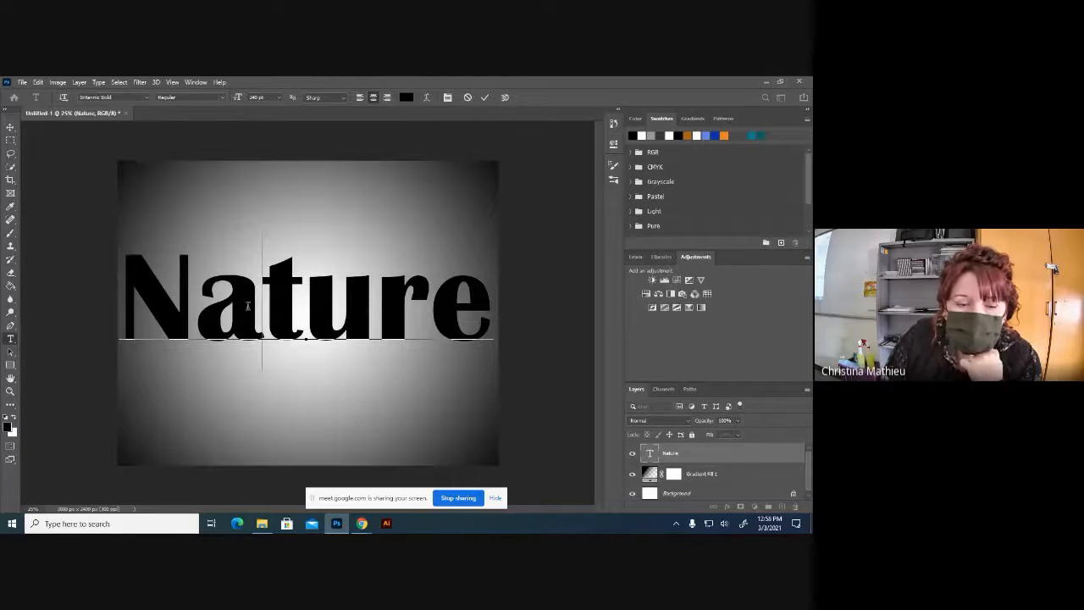
{"action": "left_click_drag", "start_coordinate": [127, 303], "coordinate": [496, 313]}
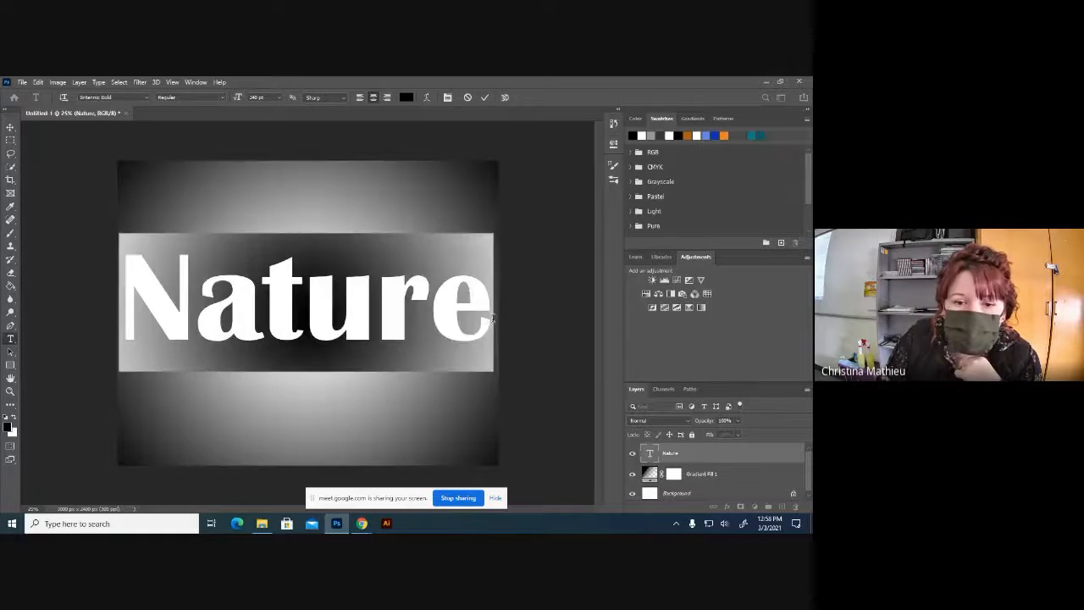
{"action": "left_click", "coordinate": [10, 127]}
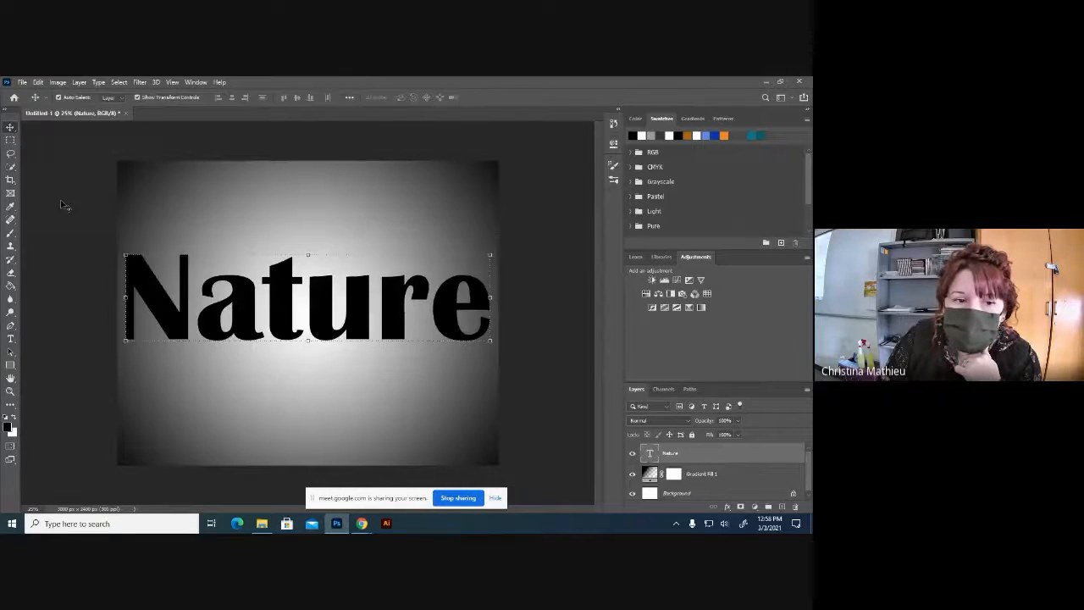
{"action": "left_click_drag", "start_coordinate": [302, 325], "coordinate": [285, 315]}
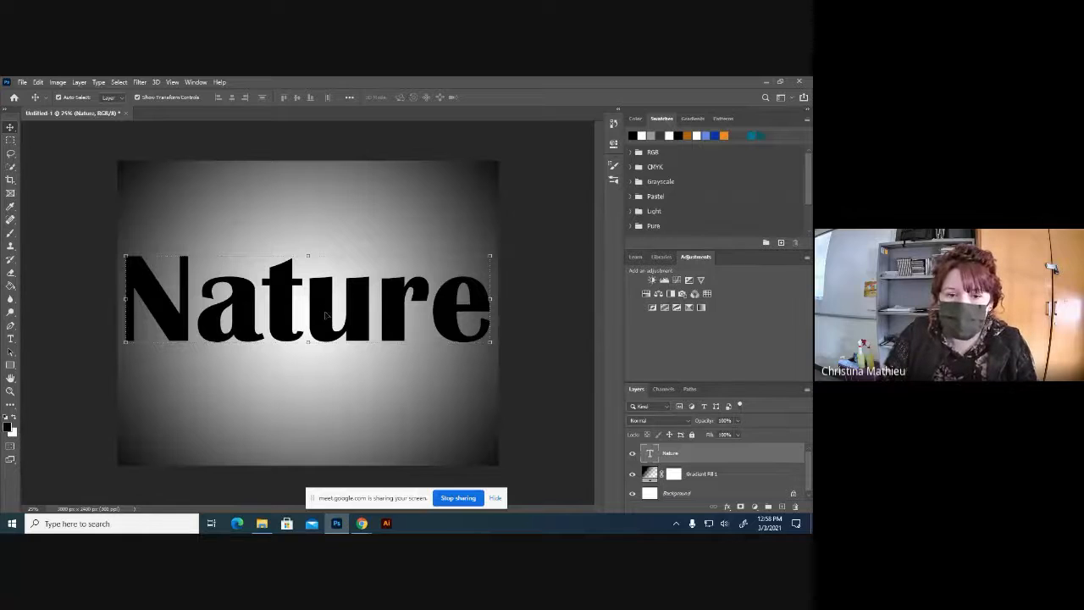
Add a drop shadow to the Nature text layer with 25 px distance, 15% spread and 15 px size.
{"action": "left_click", "coordinate": [726, 506]}
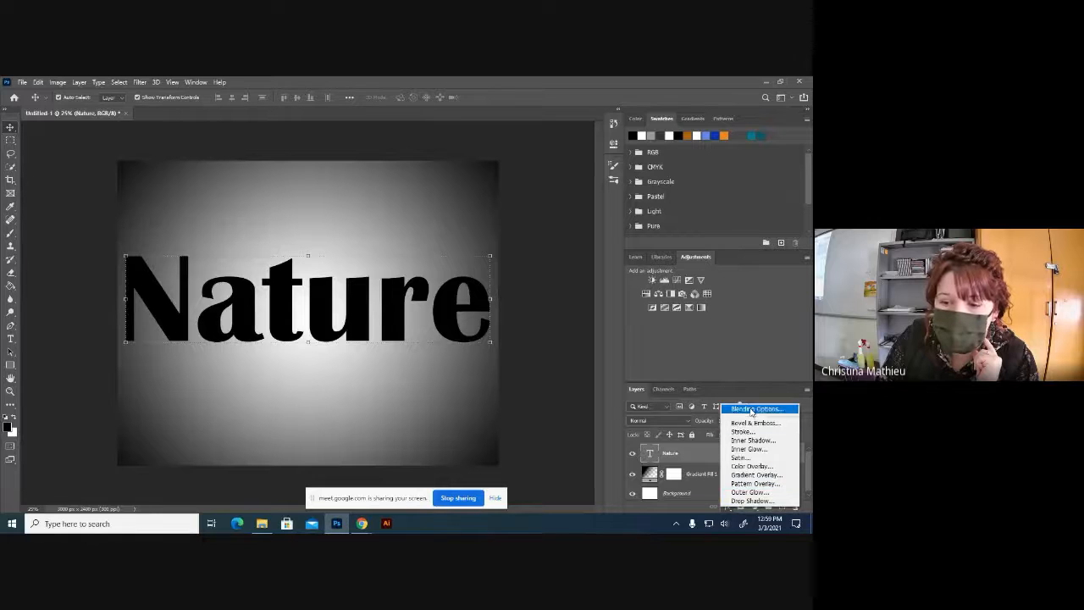
{"action": "left_click", "coordinate": [739, 492]}
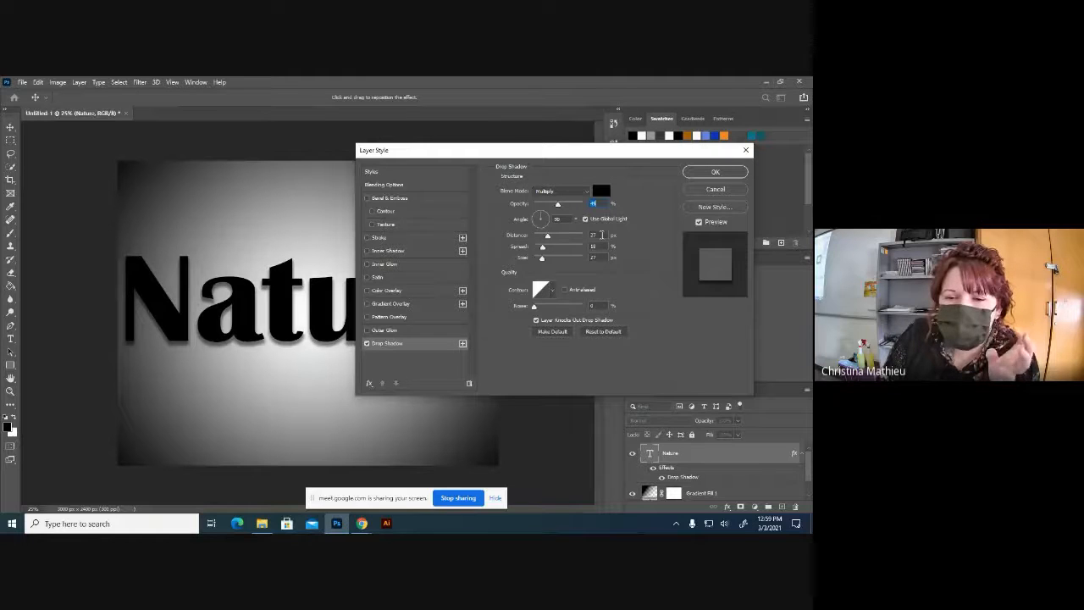
{"action": "double_click", "coordinate": [601, 234]}
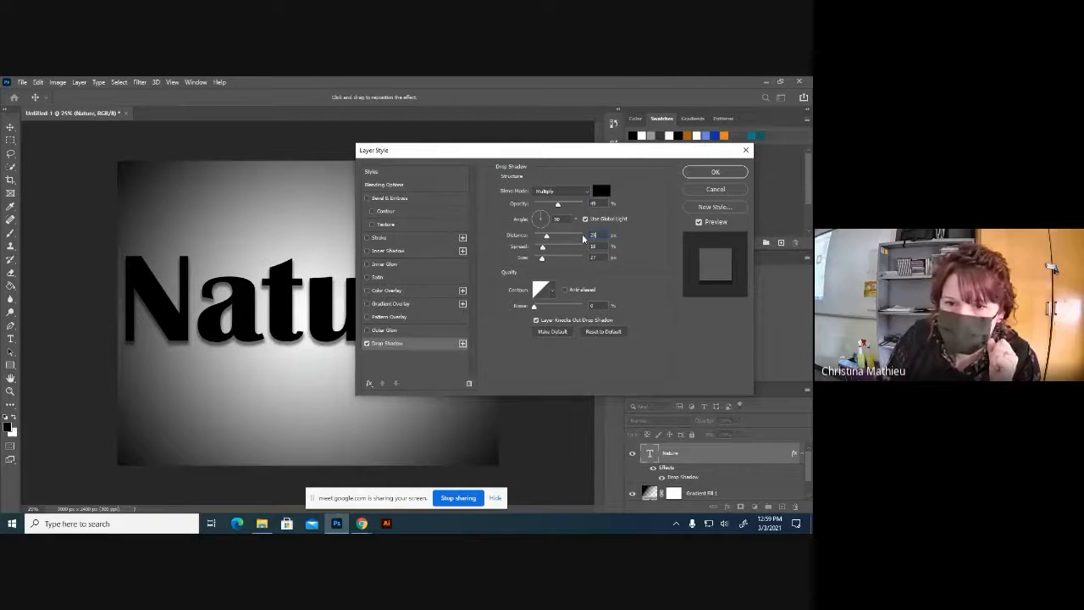
{"action": "double_click", "coordinate": [593, 245]}
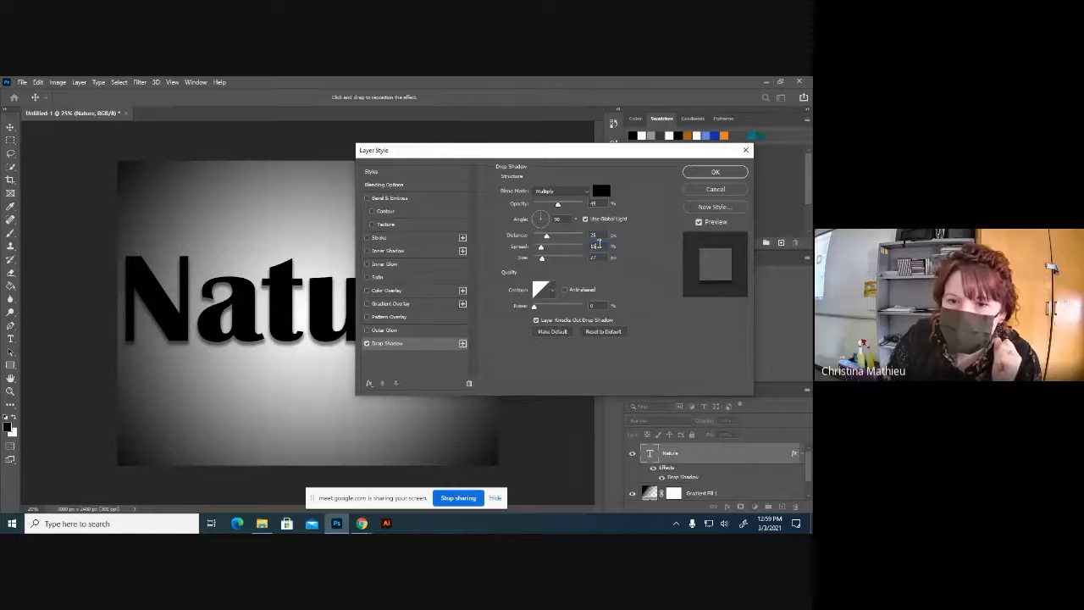
{"action": "left_click_drag", "start_coordinate": [602, 256], "coordinate": [580, 257]}
{"action": "type", "text": "15"}
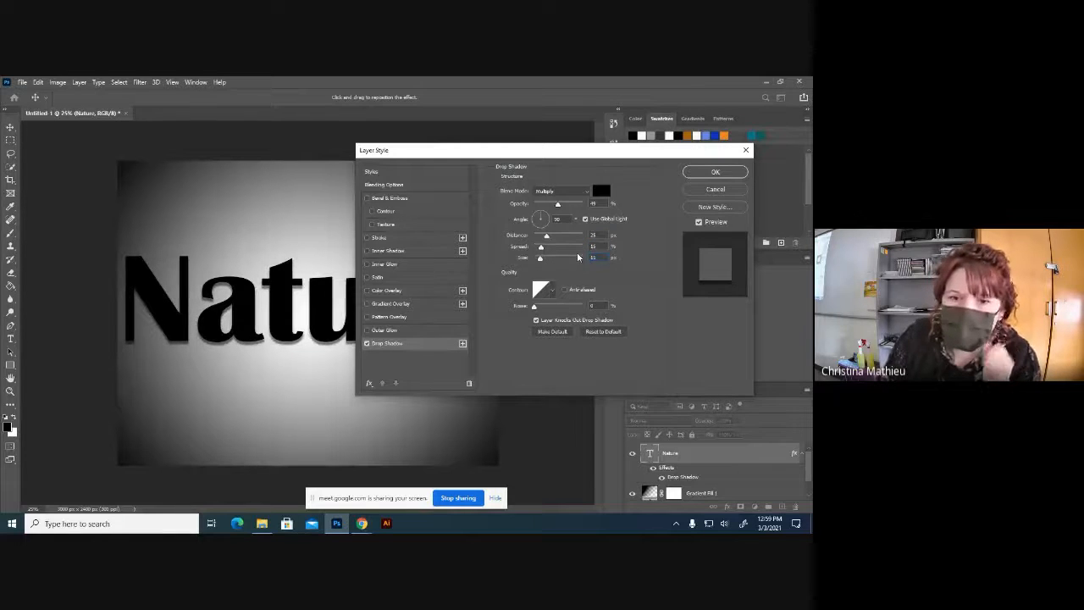
Adjust the light angle of the text's drop shadow and apply the layer style.
{"action": "left_click_drag", "start_coordinate": [497, 152], "coordinate": [508, 153]}
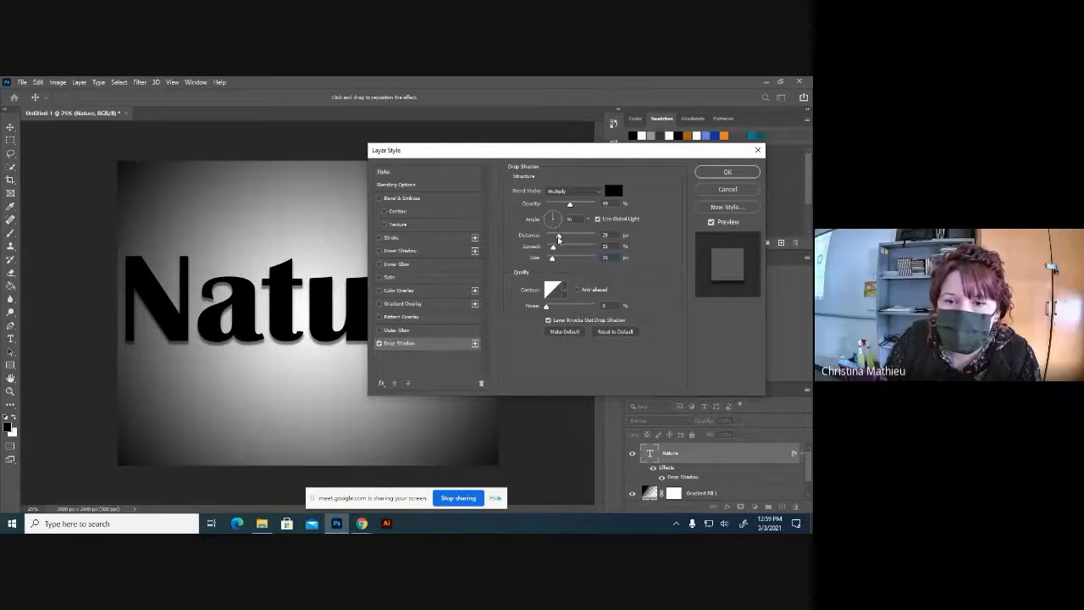
{"action": "mouse_move", "coordinate": [559, 239]}
{"action": "left_mouse_down"}
{"action": "mouse_move", "coordinate": [581, 238]}
{"action": "mouse_move", "coordinate": [552, 239]}
{"action": "mouse_move", "coordinate": [559, 223]}
{"action": "mouse_move", "coordinate": [550, 241]}
{"action": "mouse_move", "coordinate": [555, 217]}
{"action": "left_mouse_up"}
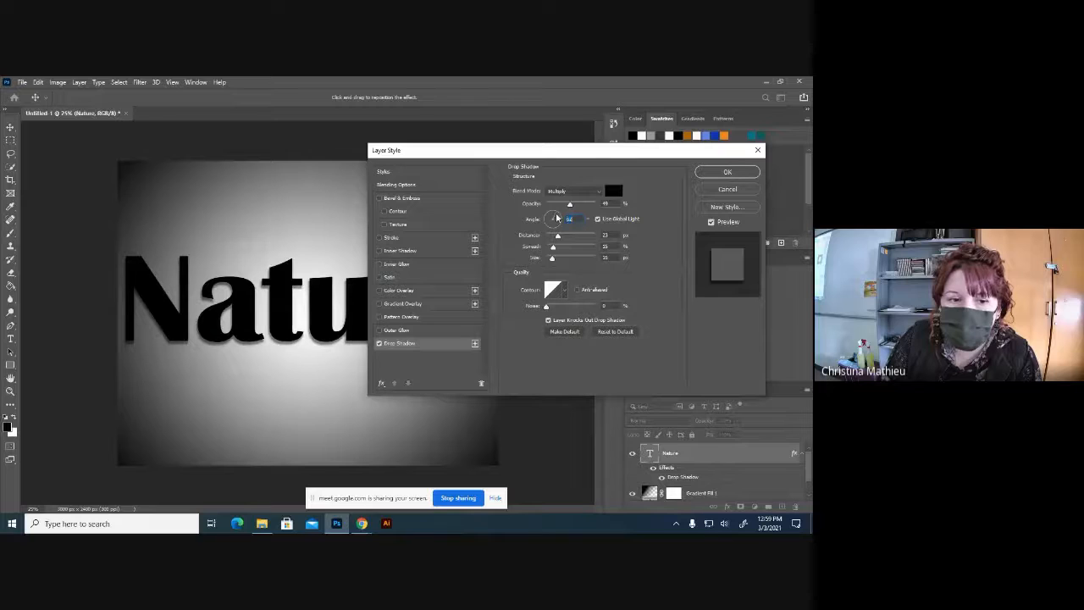
{"action": "left_click", "coordinate": [724, 173]}
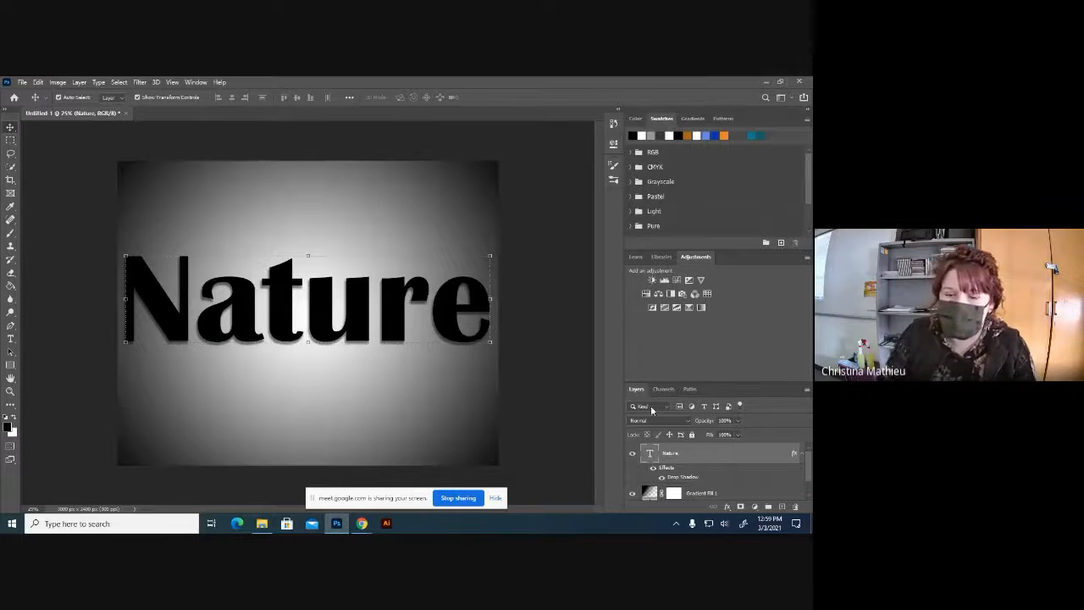
{"action": "scroll", "coordinate": [681, 474], "scroll_direction": "down", "scroll_amount": 2}
{"action": "scroll", "coordinate": [683, 475], "scroll_direction": "up", "scroll_amount": 2}
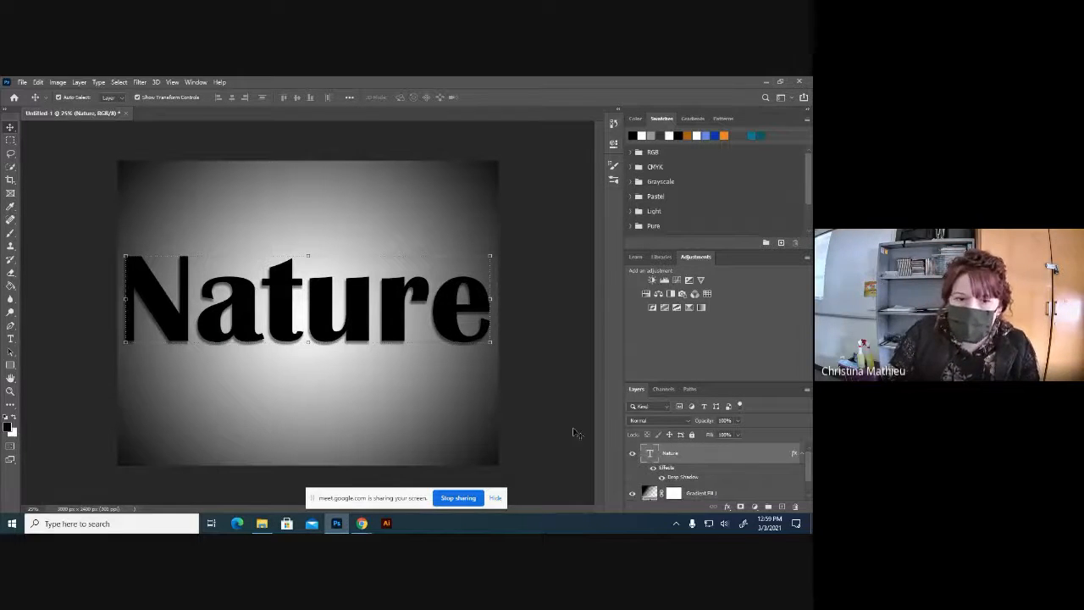
Place the autumn leaves photo DSC_0260 (1) from Downloads as a linked image above the text layer.
{"action": "left_click", "coordinate": [80, 236]}
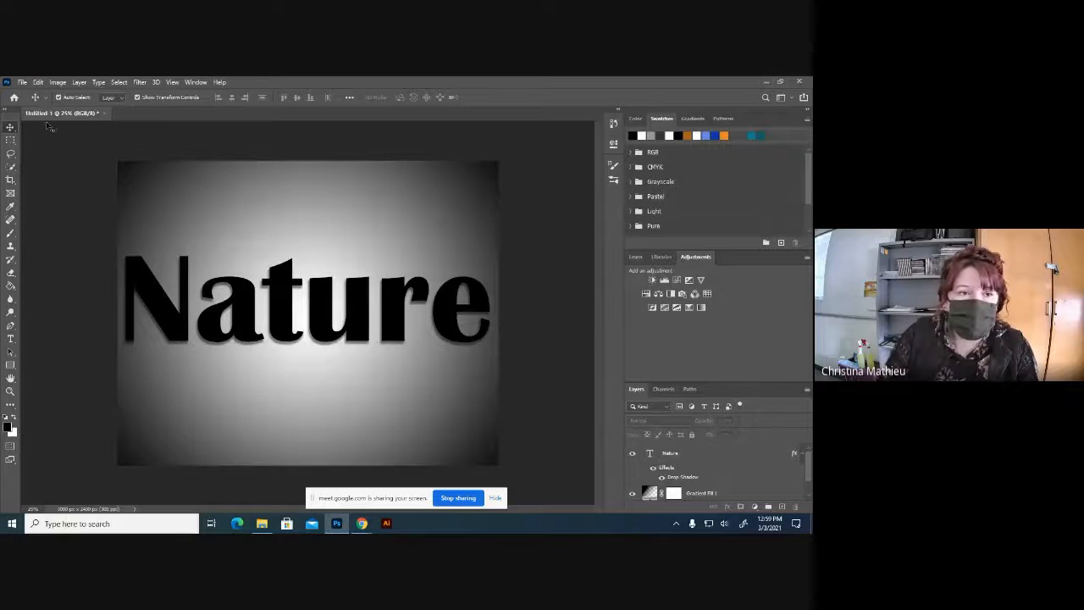
{"action": "left_click", "coordinate": [22, 82]}
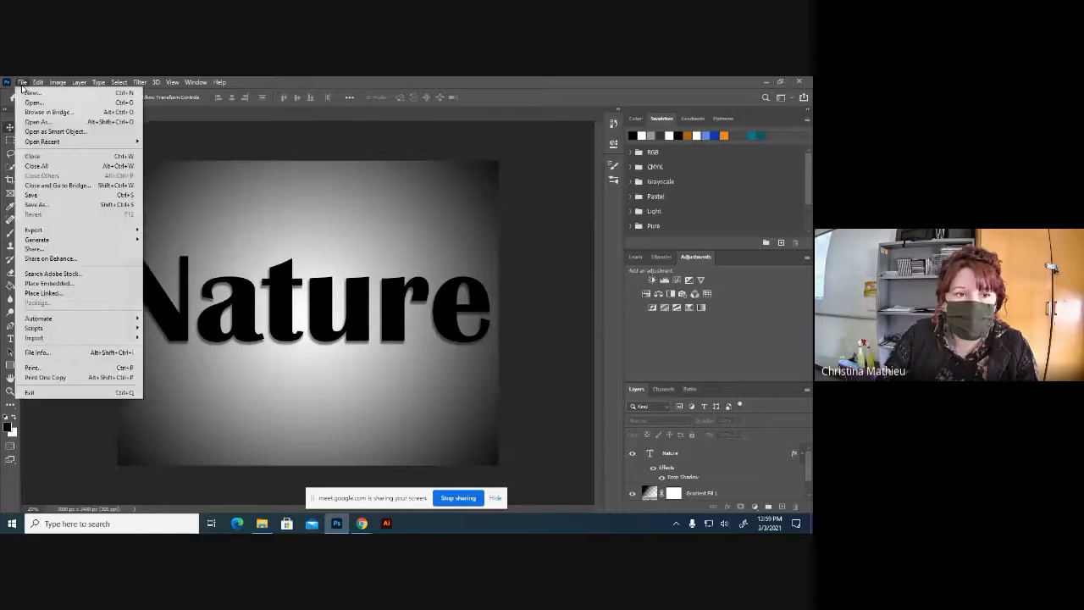
{"action": "left_click", "coordinate": [74, 297]}
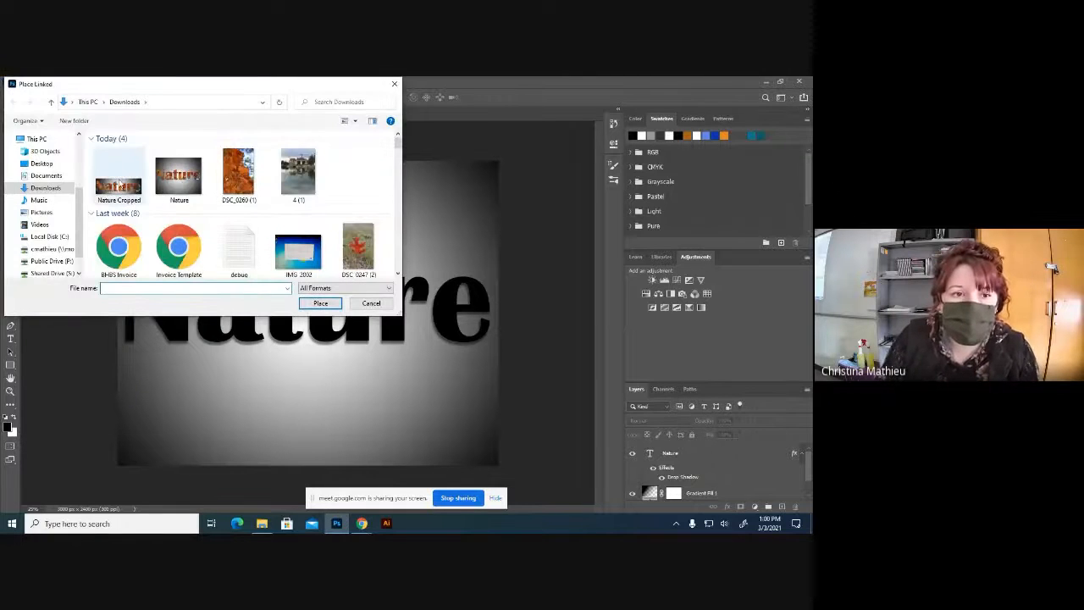
{"action": "double_click", "coordinate": [236, 176]}
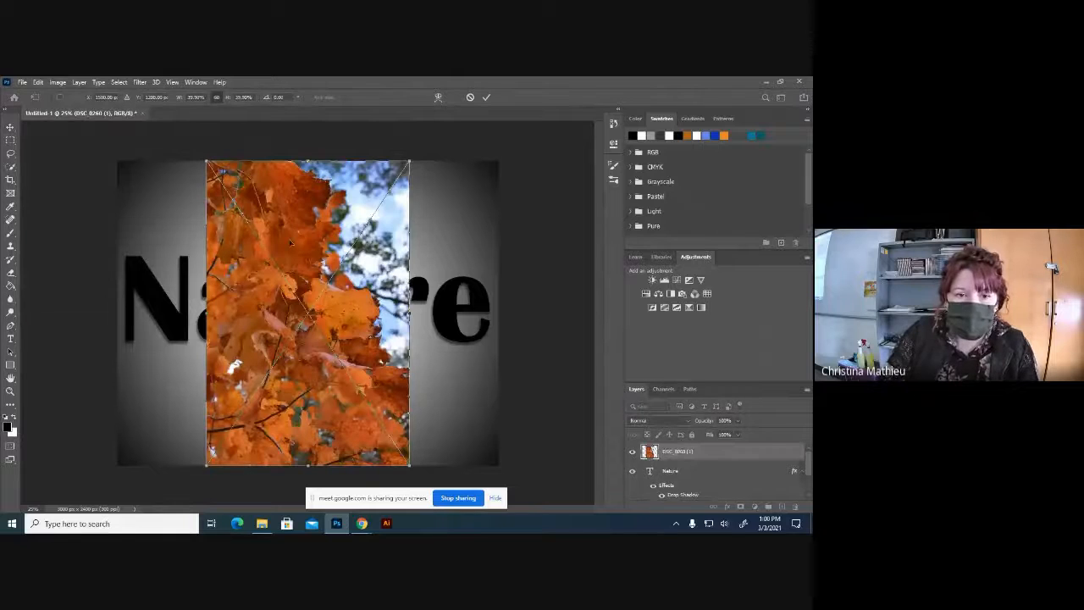
Rotate the placed photo 90° to landscape, enlarge it to about 48% and position it over the word "Nature".
{"action": "left_click_drag", "start_coordinate": [410, 160], "coordinate": [475, 189]}
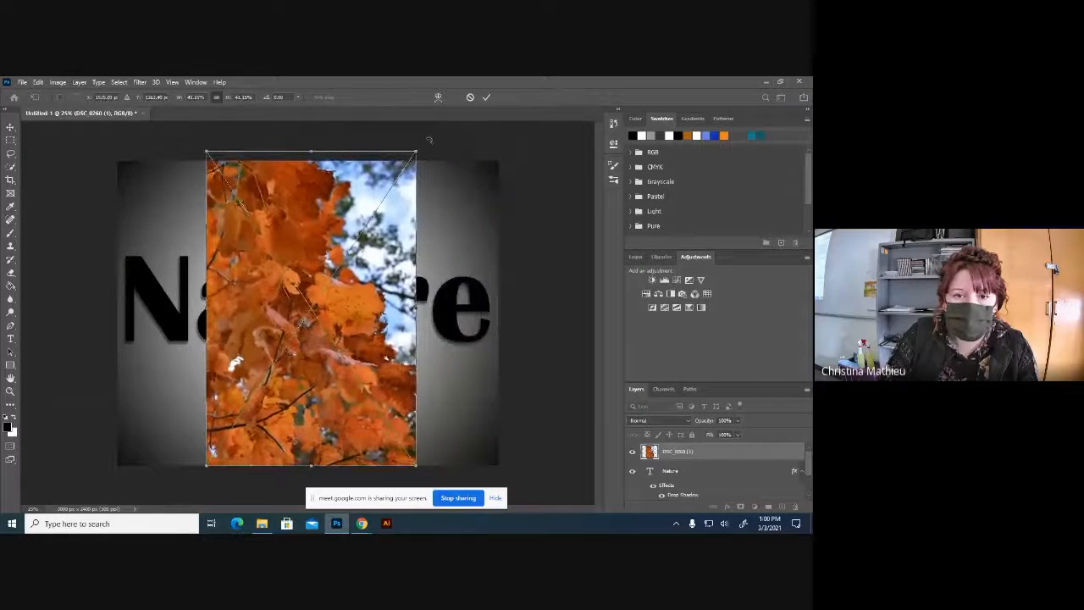
{"action": "left_click_drag", "start_coordinate": [431, 140], "coordinate": [462, 399]}
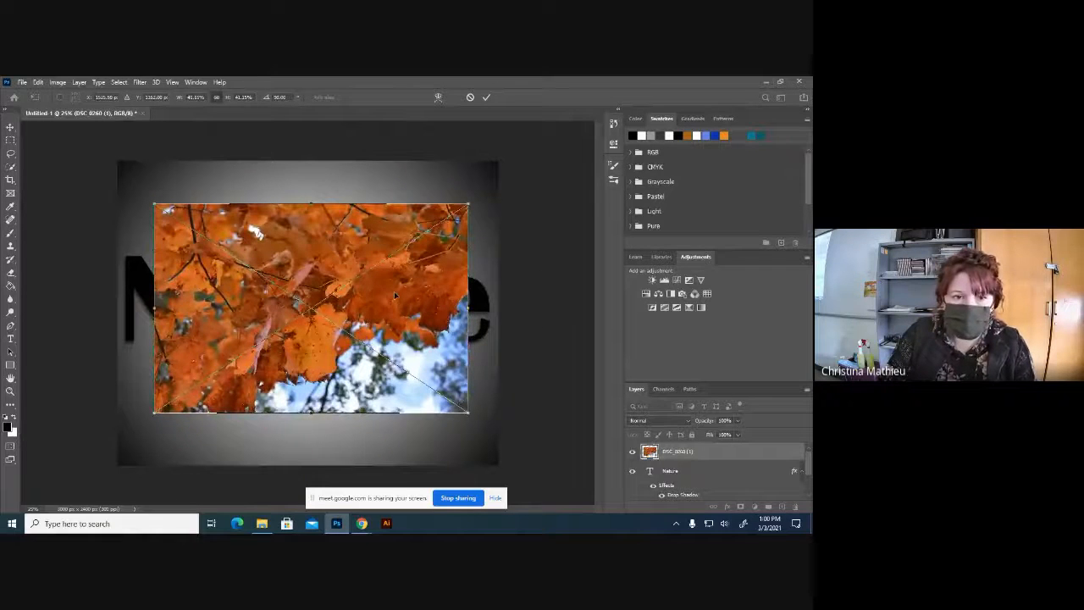
{"action": "left_click_drag", "start_coordinate": [394, 291], "coordinate": [367, 289]}
{"action": "left_click_drag", "start_coordinate": [440, 309], "coordinate": [492, 309]}
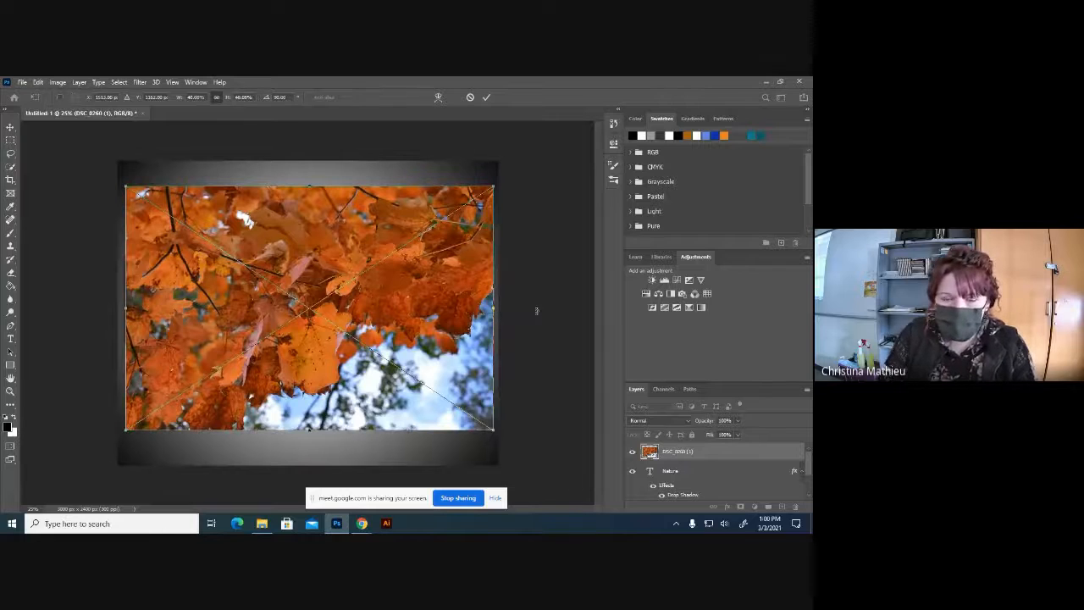
{"action": "key", "text": "Return"}
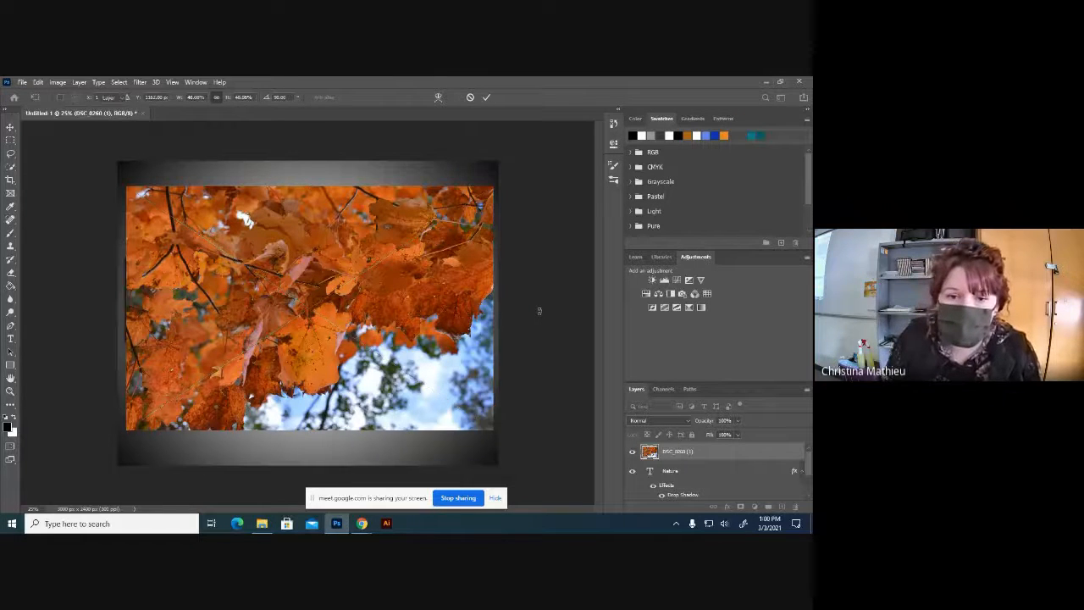
{"action": "left_click", "coordinate": [538, 313]}
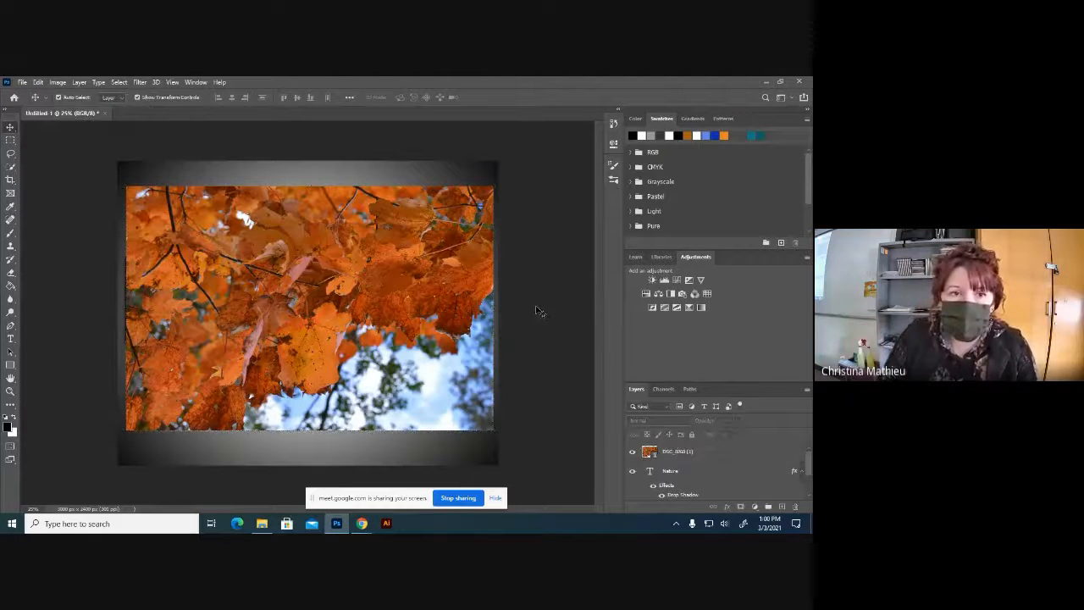
Toggle the transform controls off and on for the photo layer, and scale the photo up slightly from its upper-right corner.
{"action": "left_click", "coordinate": [293, 237]}
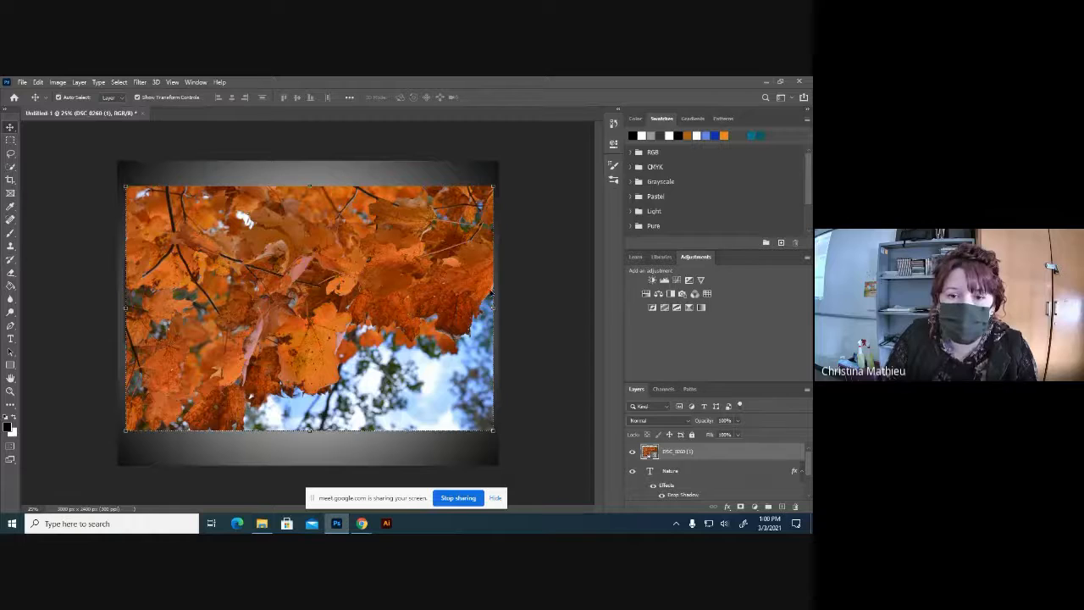
{"action": "left_click", "coordinate": [139, 98]}
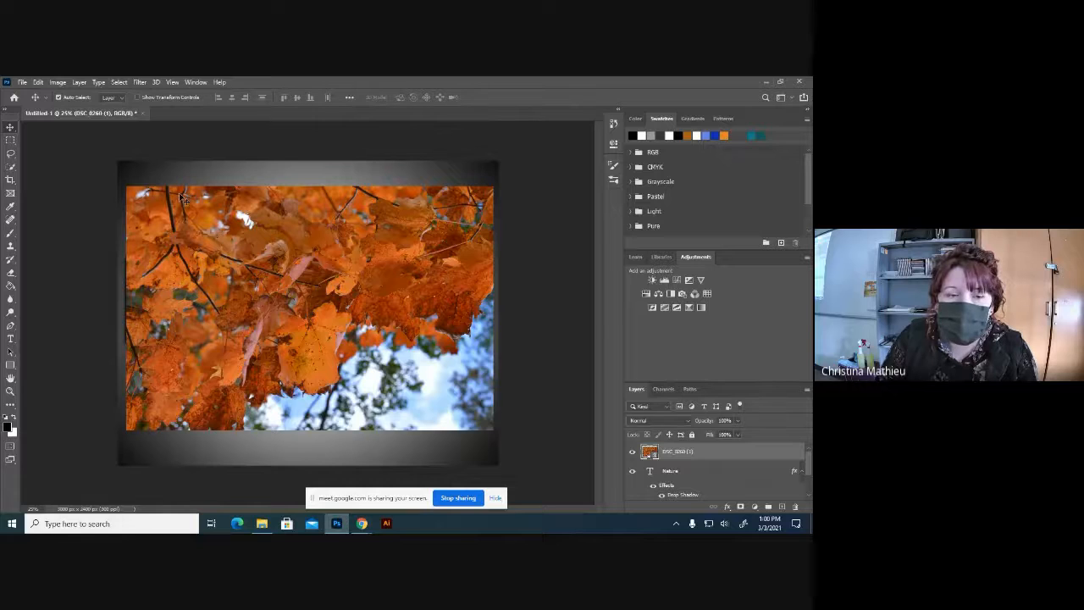
{"action": "left_click", "coordinate": [138, 98]}
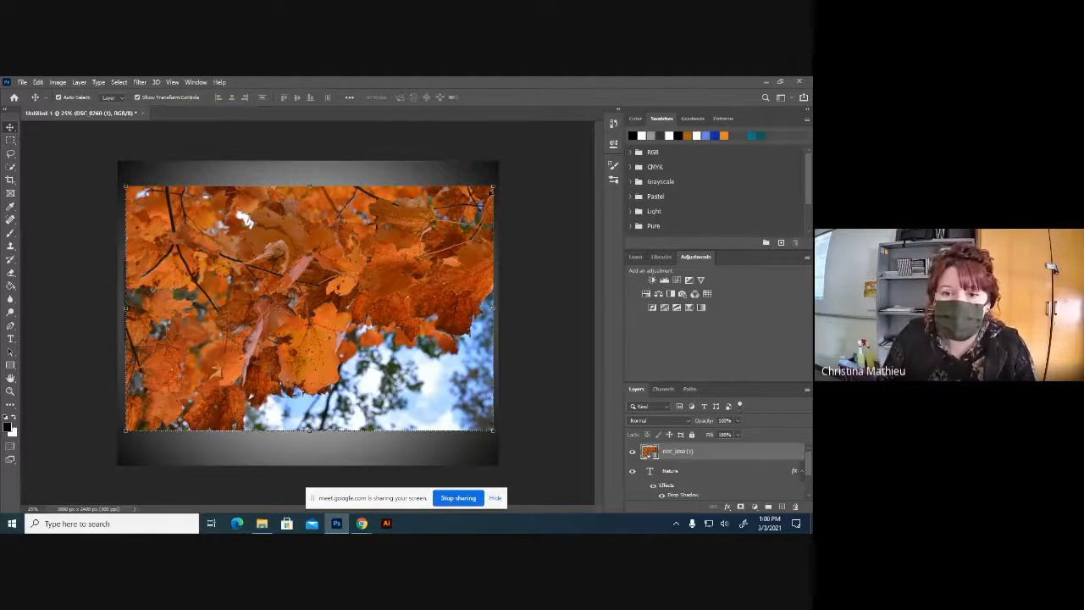
{"action": "left_click_drag", "start_coordinate": [492, 189], "coordinate": [495, 186]}
{"action": "key", "text": "Return"}
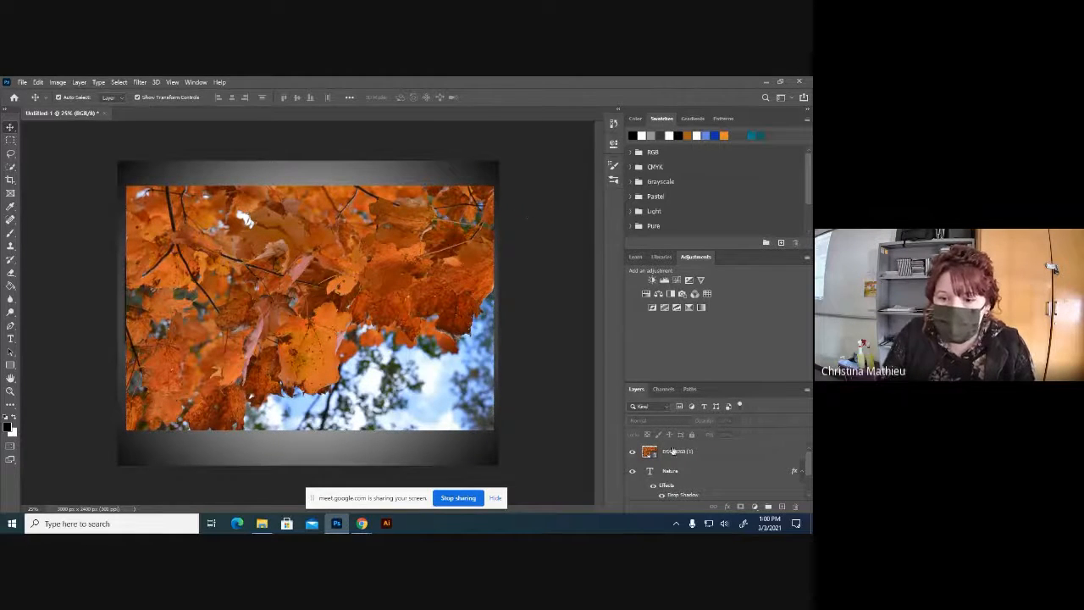
Create a clipping mask from the DSC_0260 (1) photo layer so that the leaves fill only the word "Nature".
{"action": "left_click", "coordinate": [679, 455]}
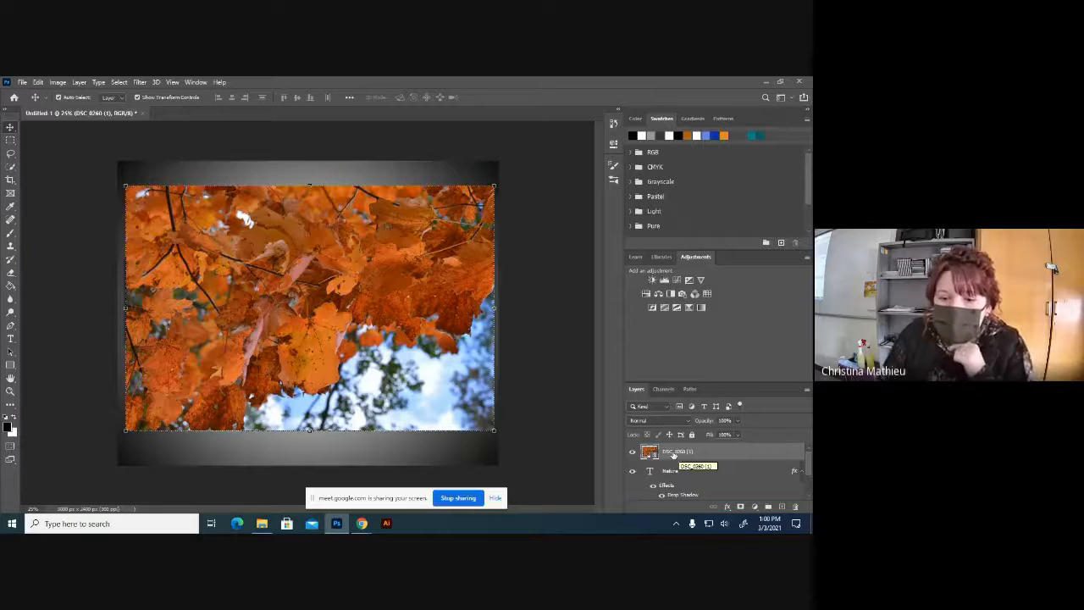
{"action": "right_click", "coordinate": [674, 455]}
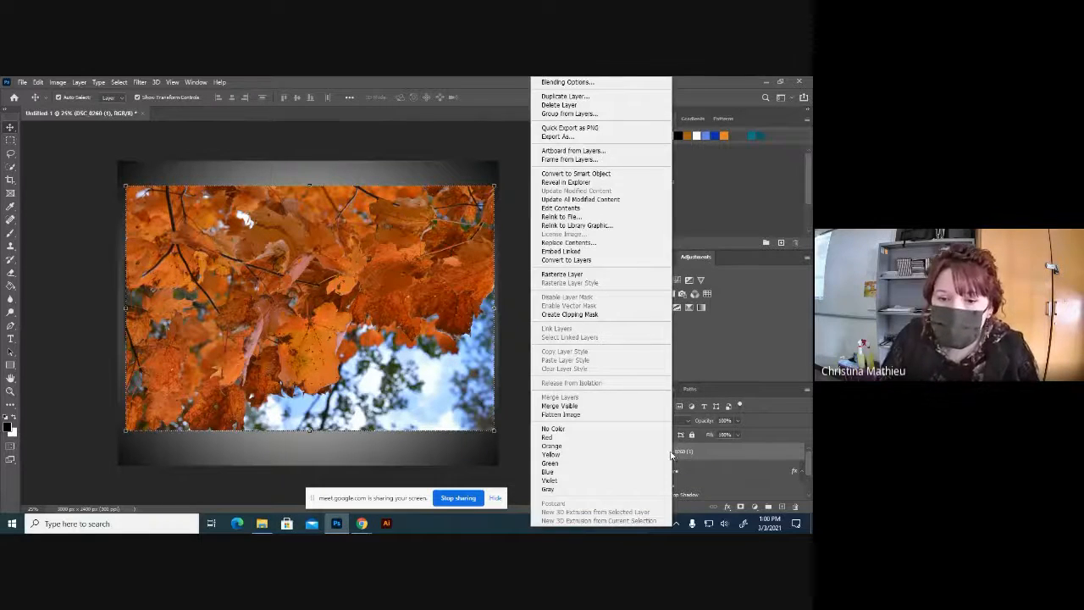
{"action": "left_click", "coordinate": [579, 315]}
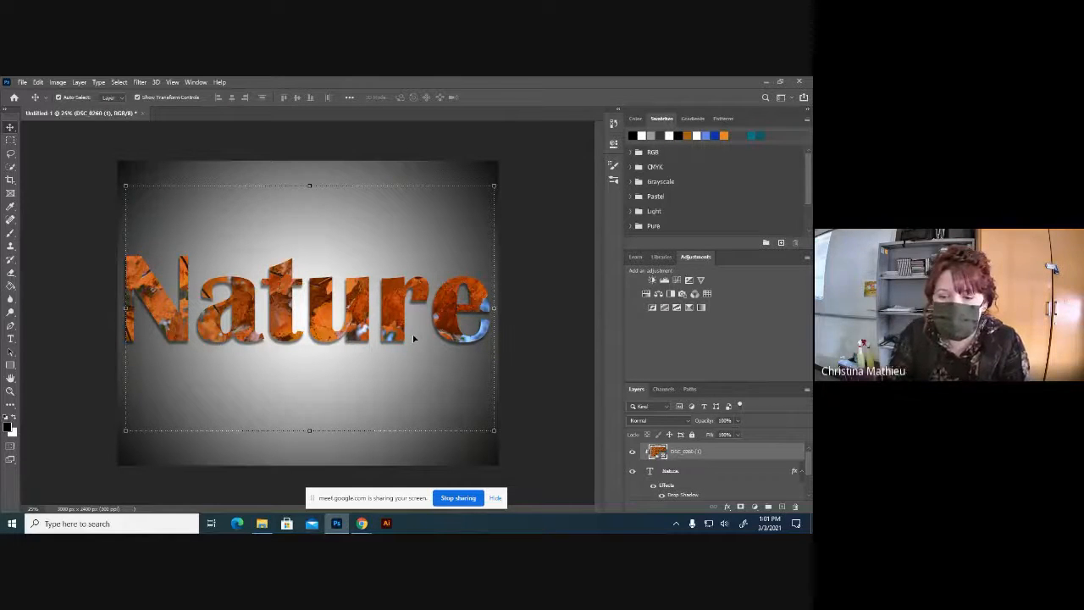
Shift the clipped leaf photo slightly left and down inside the word "Nature" to adjust which leaves fill the letters.
{"action": "scroll", "coordinate": [679, 471], "scroll_direction": "down", "scroll_amount": 1}
{"action": "scroll", "coordinate": [679, 470], "scroll_direction": "up", "scroll_amount": 1}
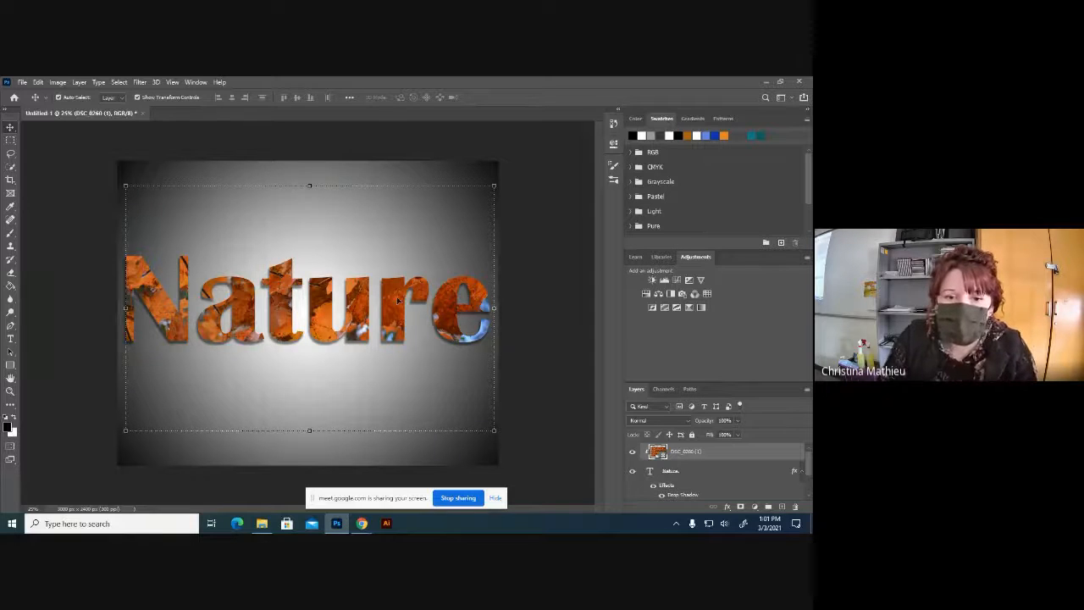
{"action": "mouse_move", "coordinate": [397, 307]}
{"action": "left_mouse_down"}
{"action": "mouse_move", "coordinate": [394, 321]}
{"action": "mouse_move", "coordinate": [360, 318]}
{"action": "mouse_move", "coordinate": [426, 316]}
{"action": "mouse_move", "coordinate": [360, 311]}
{"action": "mouse_move", "coordinate": [392, 308]}
{"action": "left_mouse_up"}
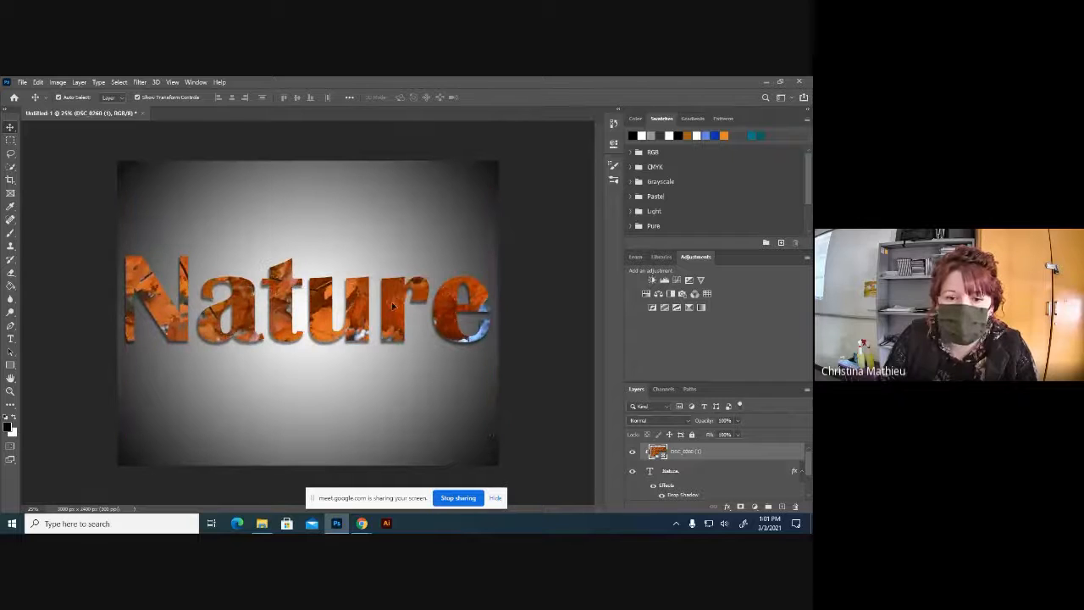
Release the clipping mask of the DSC_0260 (1) layer, reapply it to the word "Nature" and deselect the layer.
{"action": "right_click", "coordinate": [691, 450]}
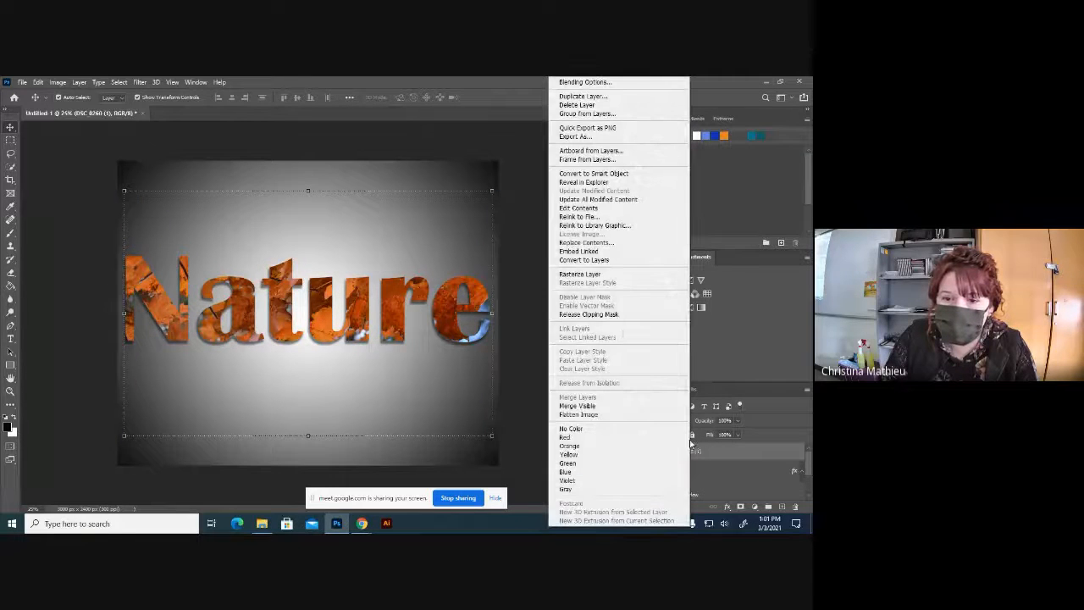
{"action": "left_click", "coordinate": [591, 315]}
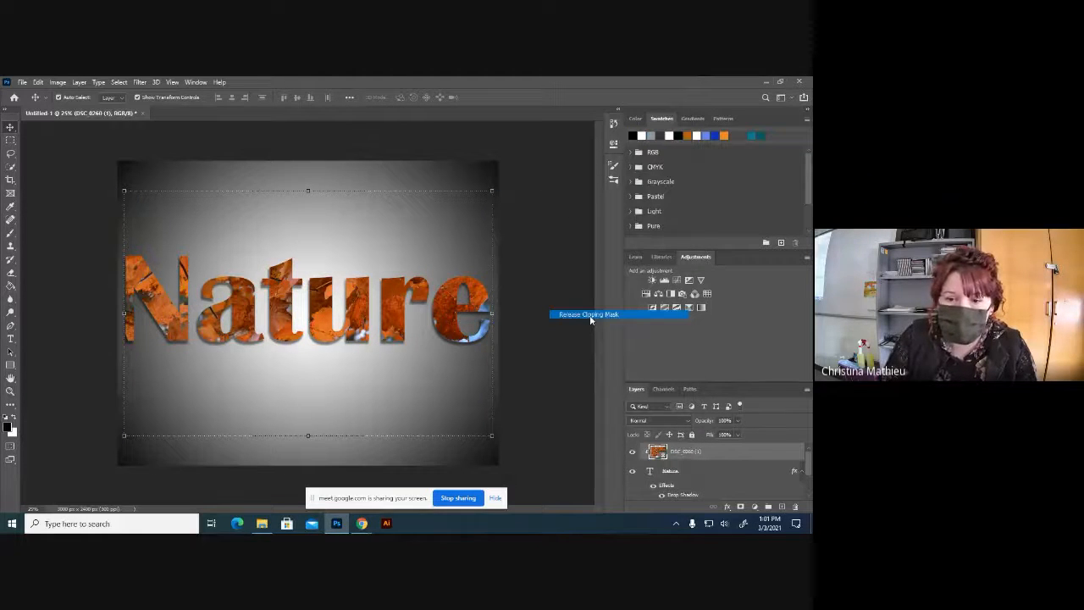
{"action": "key", "text": "ctrl+alt+g"}
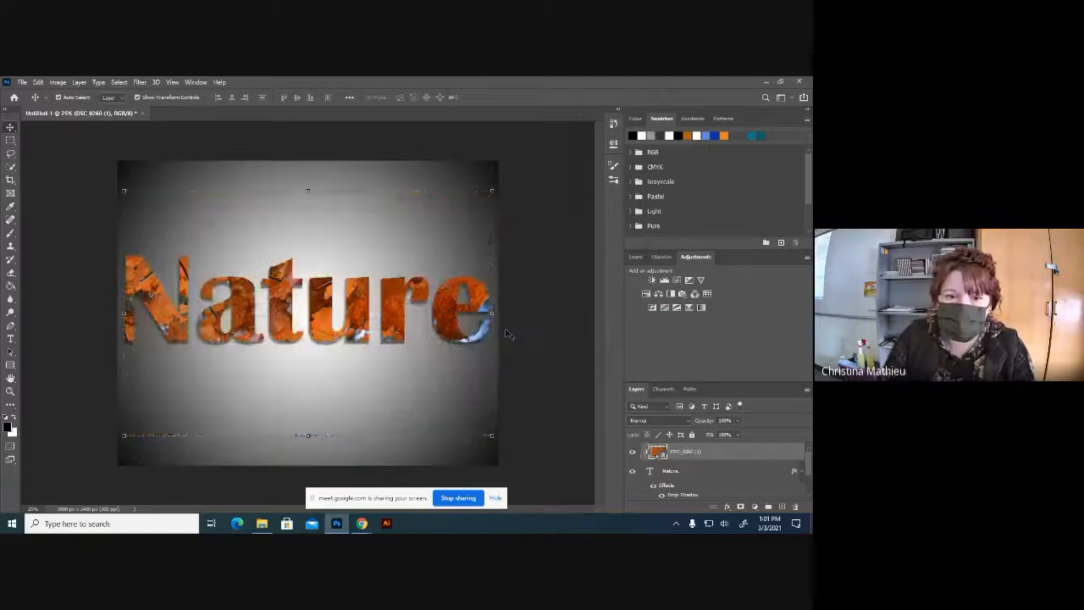
{"action": "left_click", "coordinate": [101, 250]}
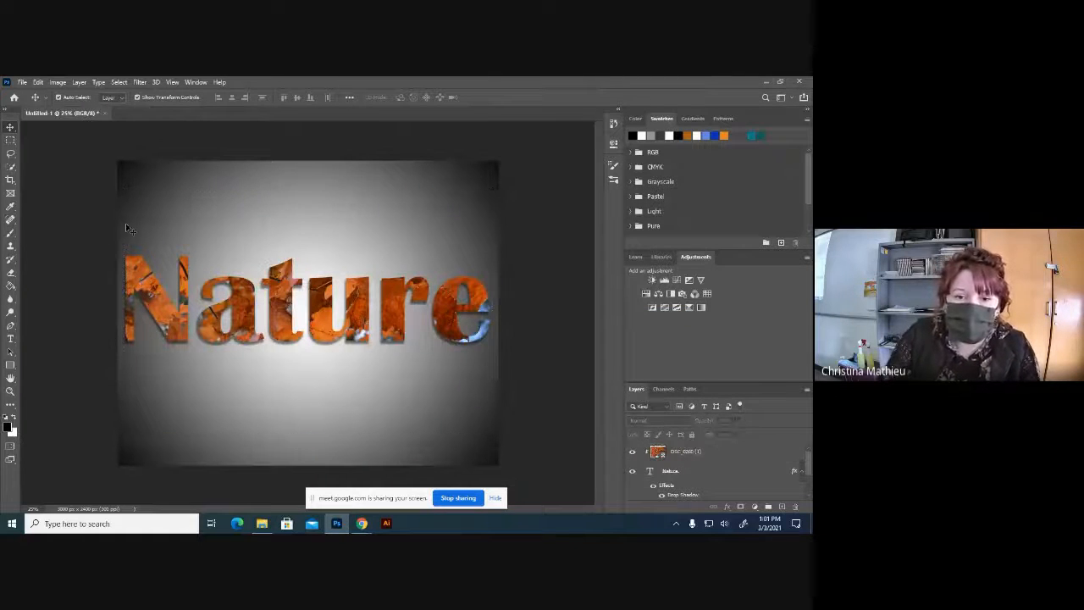
Start saving the design under a new name in the Downloads folder, with JPEG as the file format.
{"action": "left_click", "coordinate": [23, 82]}
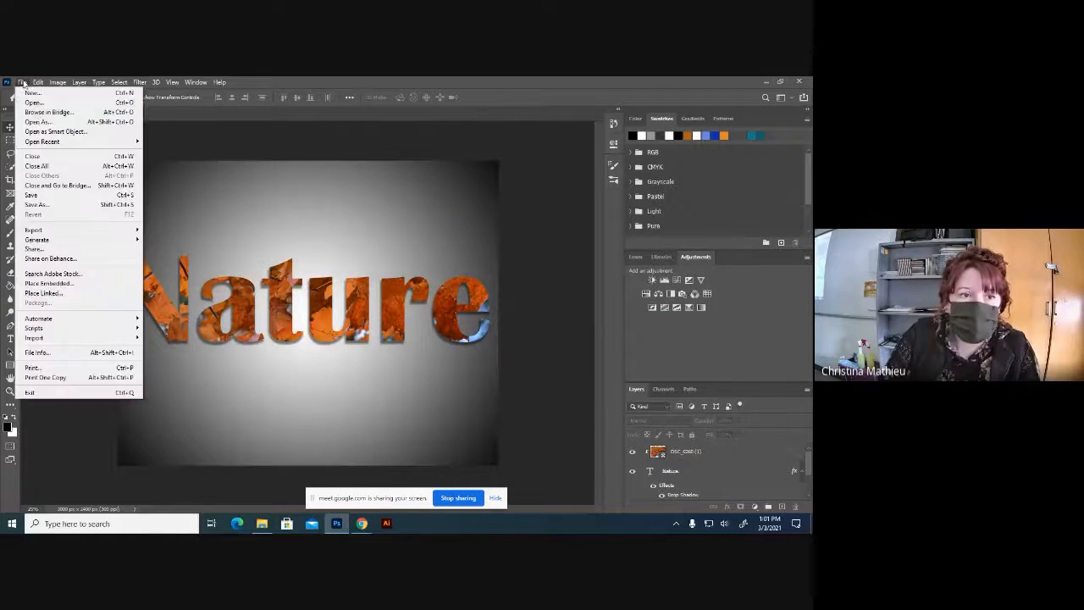
{"action": "left_click", "coordinate": [42, 204]}
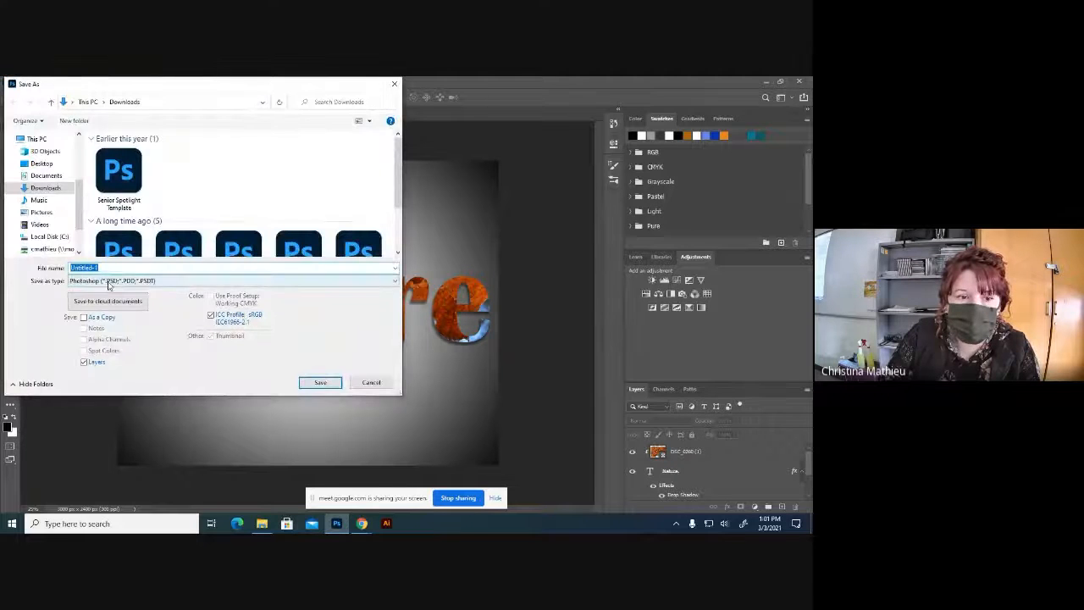
{"action": "left_click", "coordinate": [108, 280]}
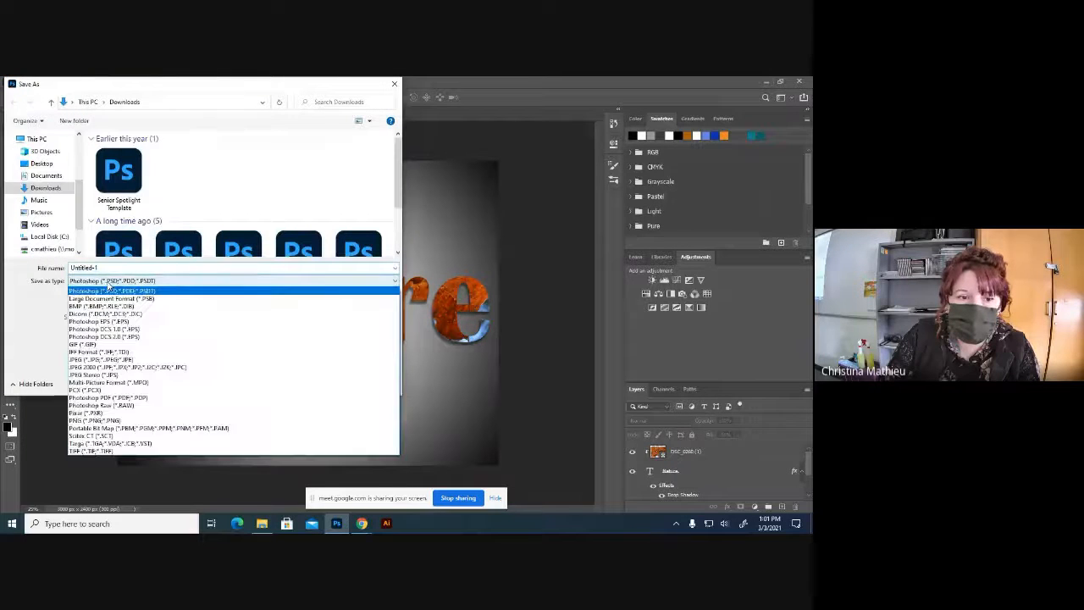
{"action": "left_click", "coordinate": [118, 359]}
Name the file "Nature Tutorial" and save it with JPEG quality 8 (High) and the Baseline ("Standard") format option.
{"action": "left_click", "coordinate": [104, 268]}
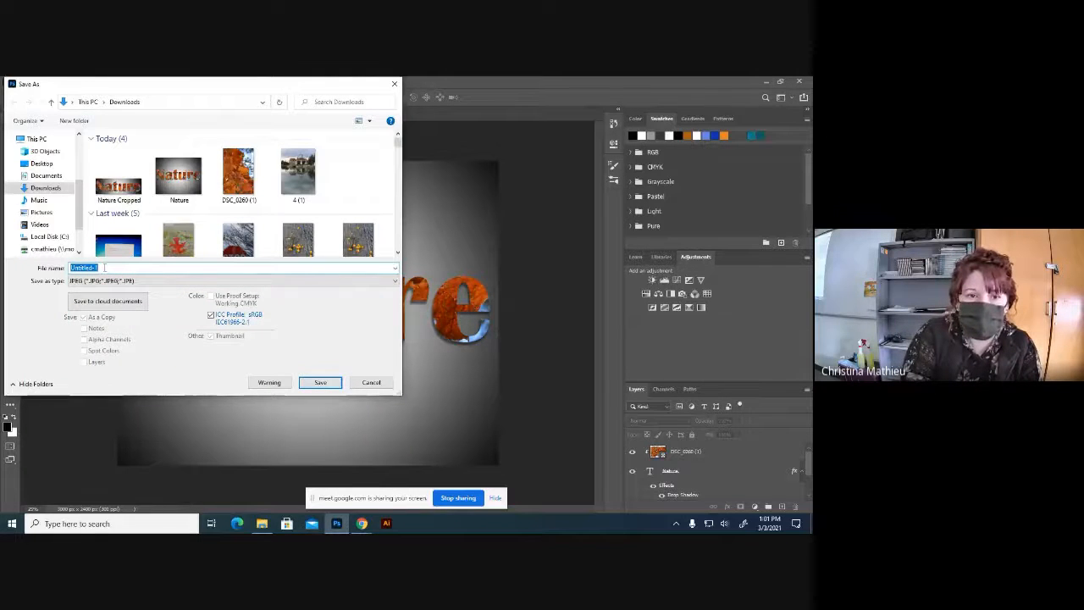
{"action": "type", "text": "Nature"}
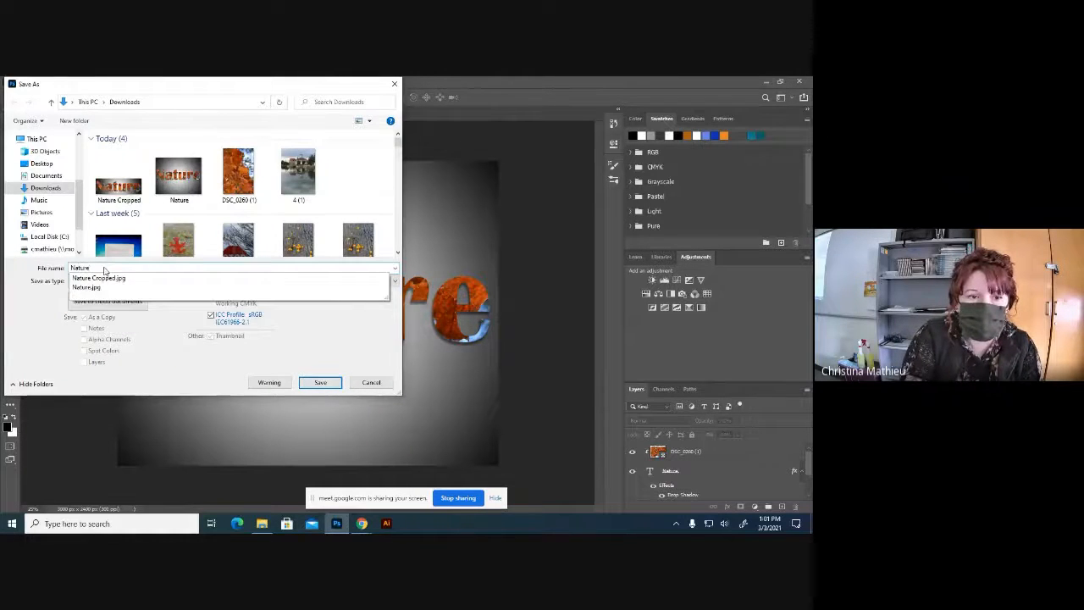
{"action": "type", "text": " Piac"}
{"action": "key", "text": "BackSpace"}
{"action": "key", "text": "BackSpace"}
{"action": "key", "text": "BackSpace"}
{"action": "key", "text": "BackSpace"}
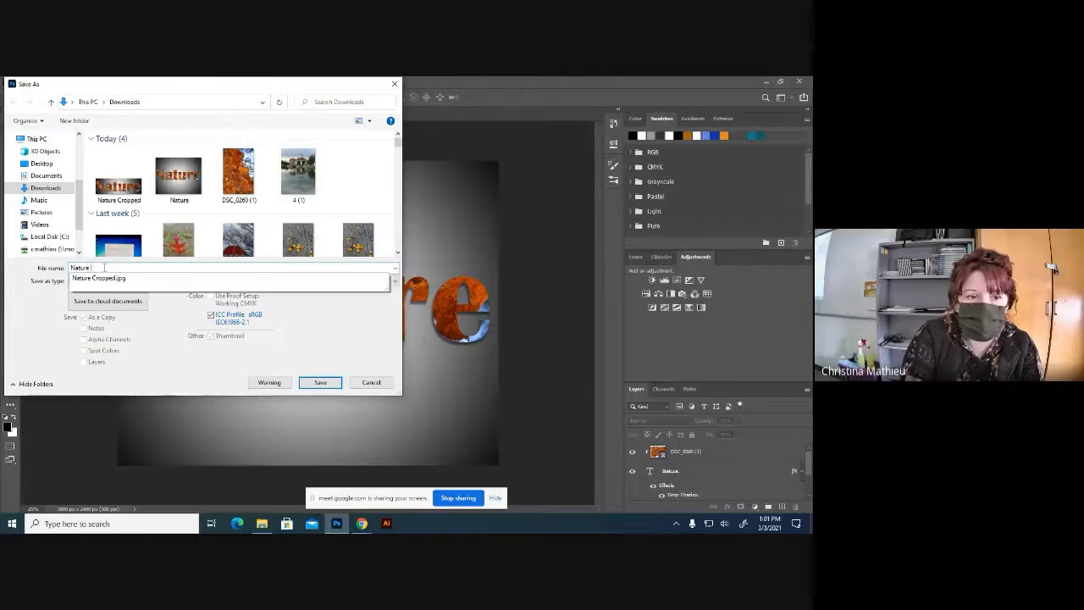
{"action": "type", "text": "Tutorial"}
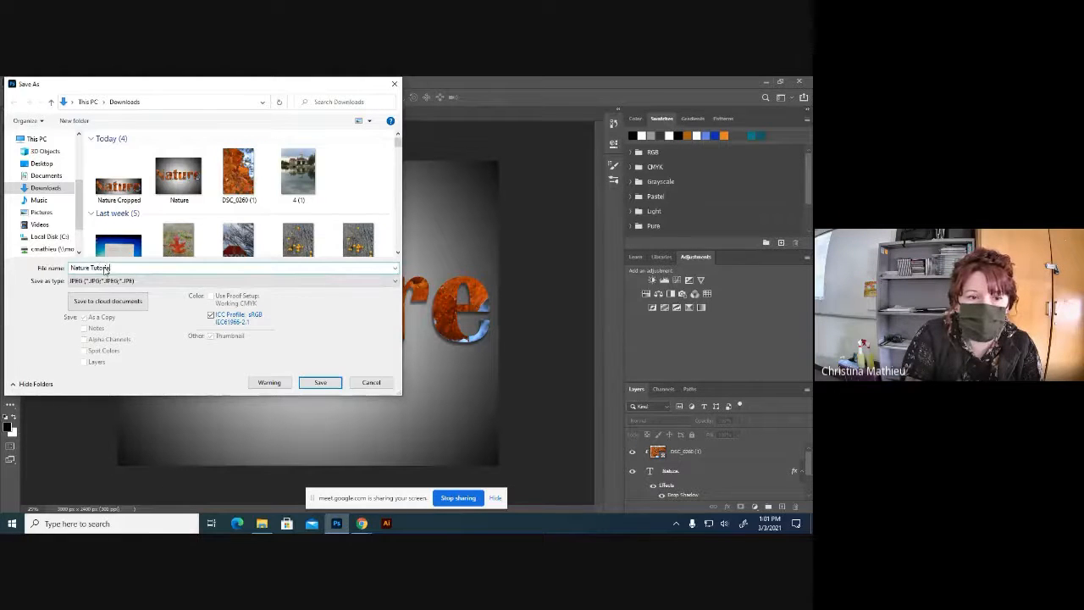
{"action": "left_click", "coordinate": [320, 382]}
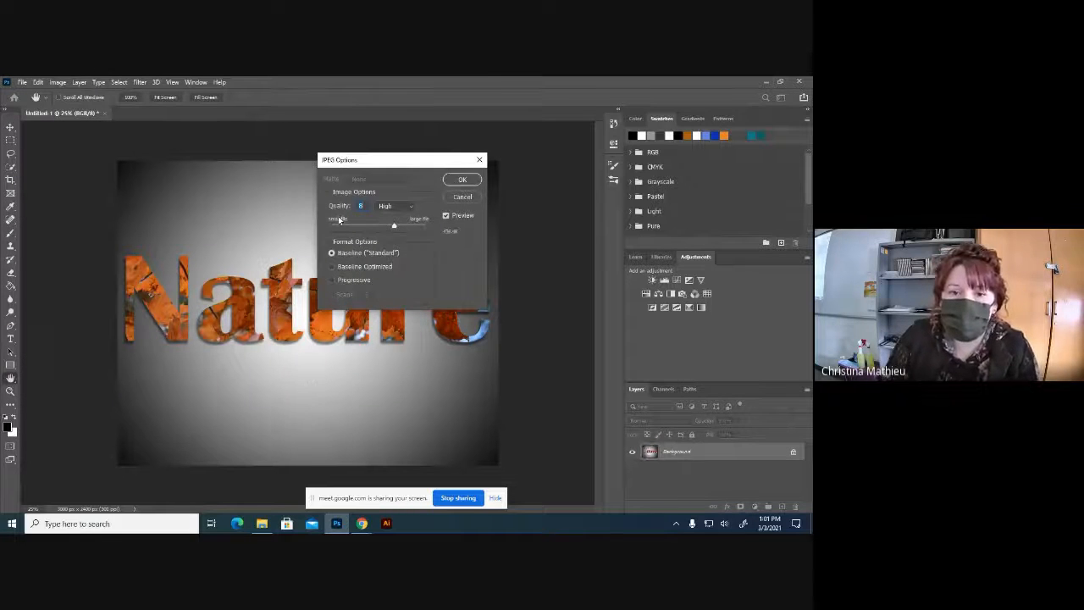
{"action": "left_click", "coordinate": [462, 181]}
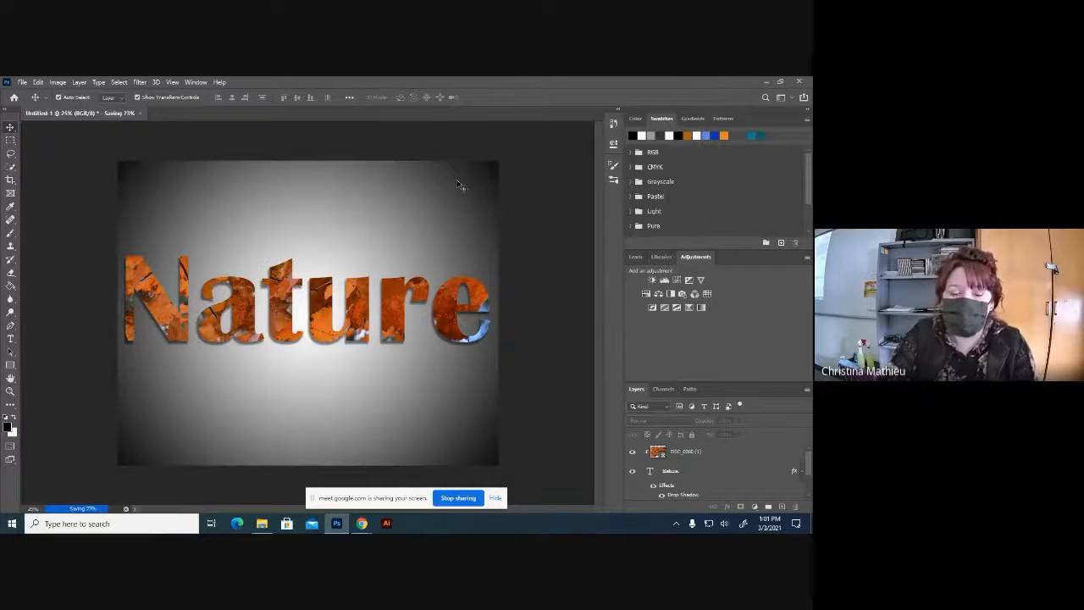